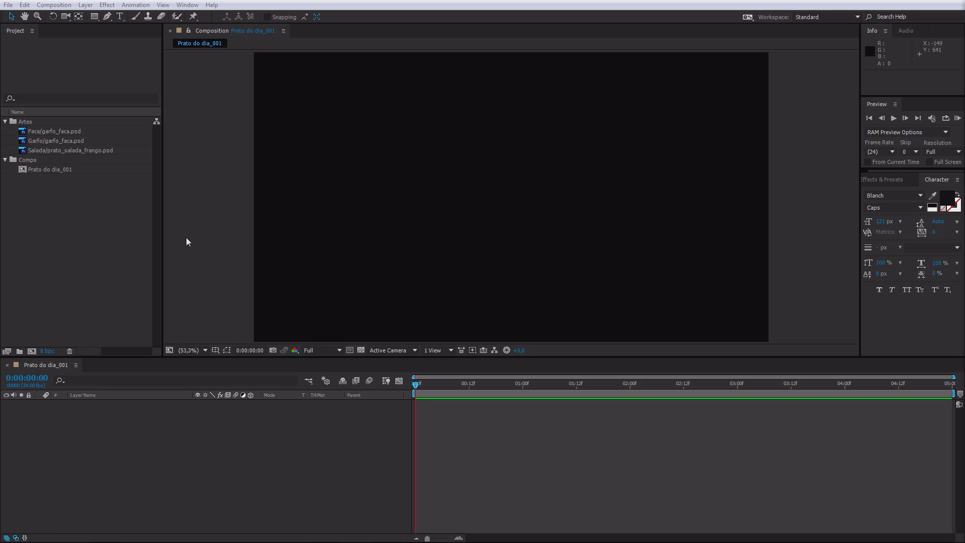
# - Place Salada/prato_salada_frango.psd from the Artes folder at the centre of the Prato do dia_001 composition
pyautogui.click(35, 152)
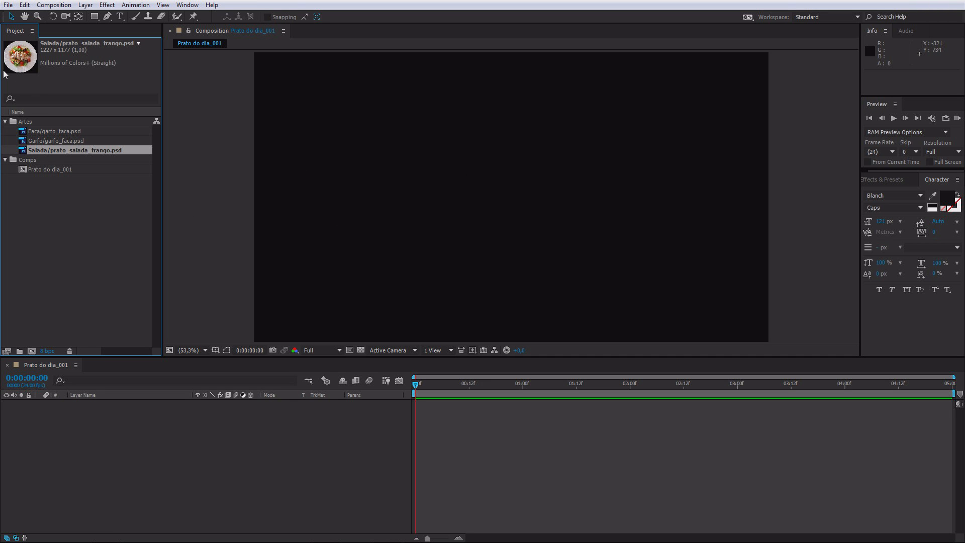
pyautogui.moveTo(29, 153); pyautogui.dragTo(514, 198)
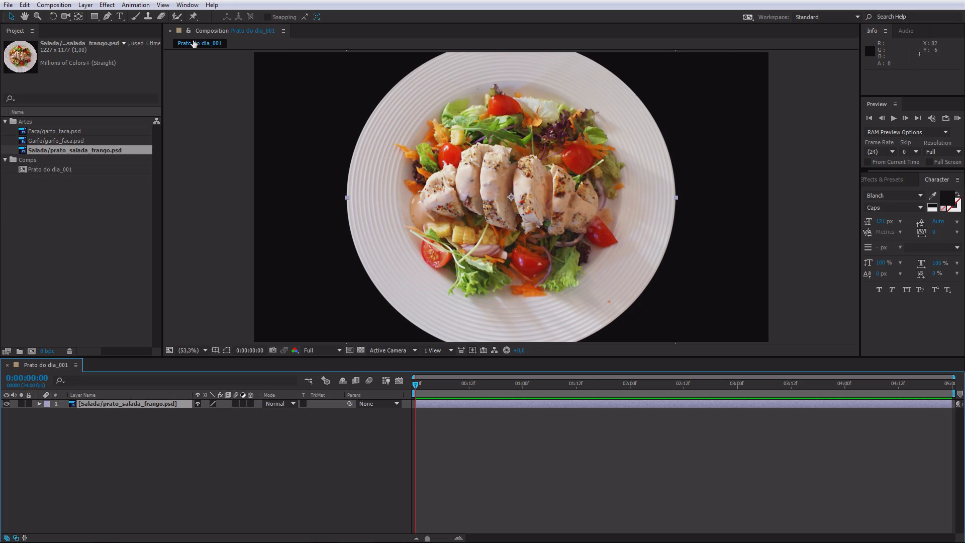
pyautogui.click(198, 347)
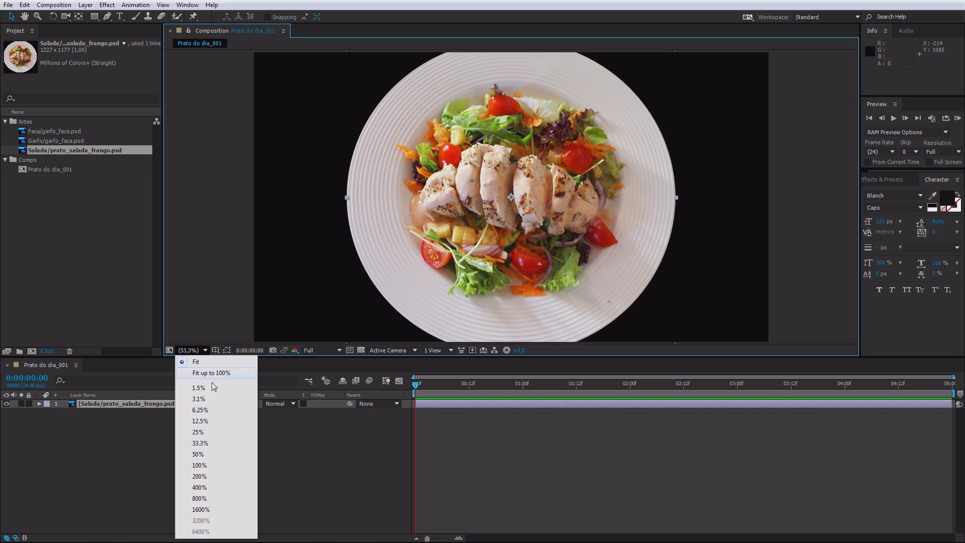
pyautogui.click(202, 446)
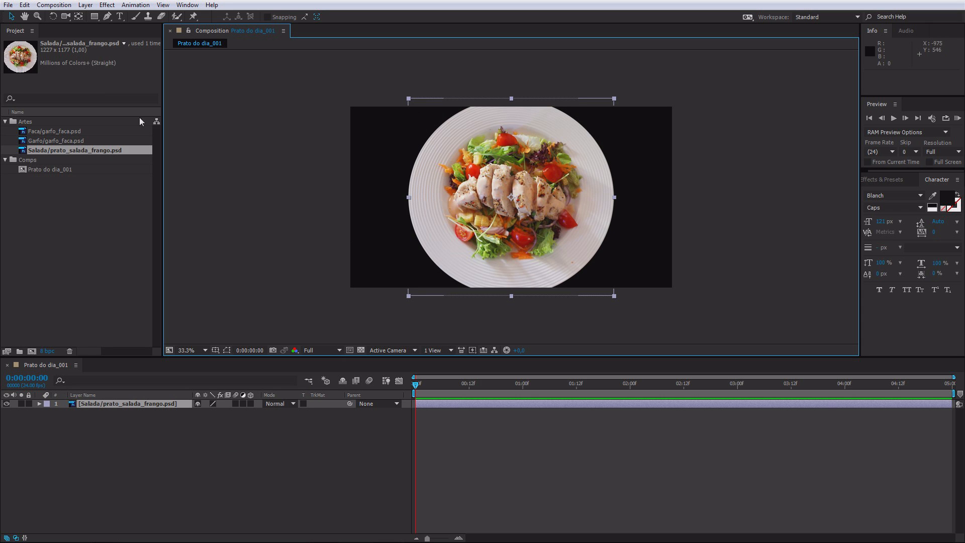
# - Examine the salad plate up close and from farther away with the Zoom and Hand tools, ending at 25% magnification
pyautogui.click(36, 17)
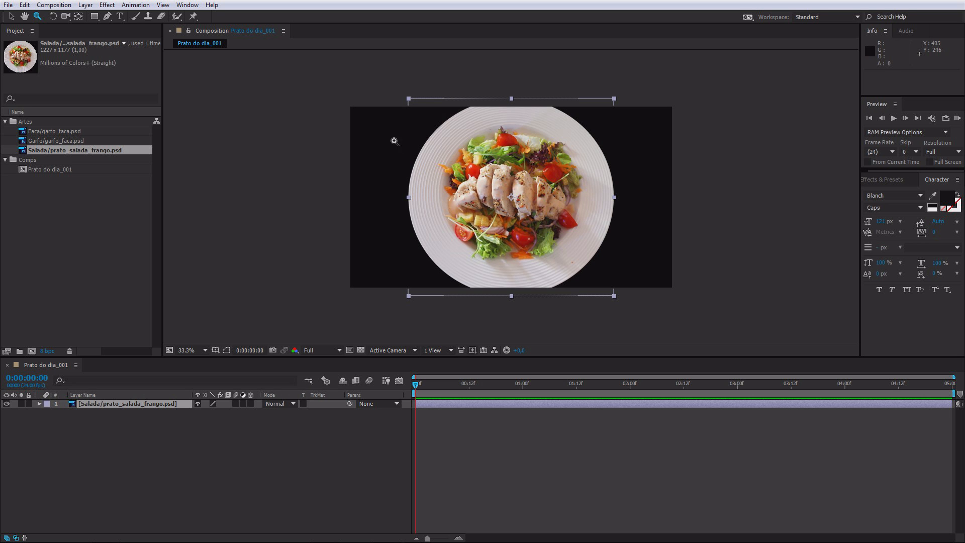
pyautogui.moveTo(377, 124); pyautogui.dragTo(553, 227)
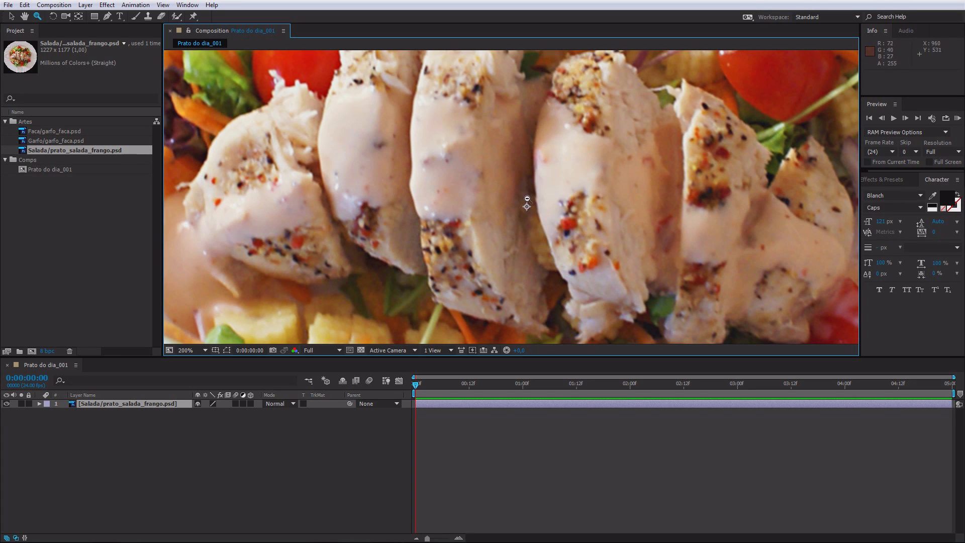
pyautogui.keyDown('alt'); pyautogui.click(527, 198); pyautogui.keyUp('alt')
pyautogui.keyDown('alt'); pyautogui.click(516, 194); pyautogui.keyUp('alt')
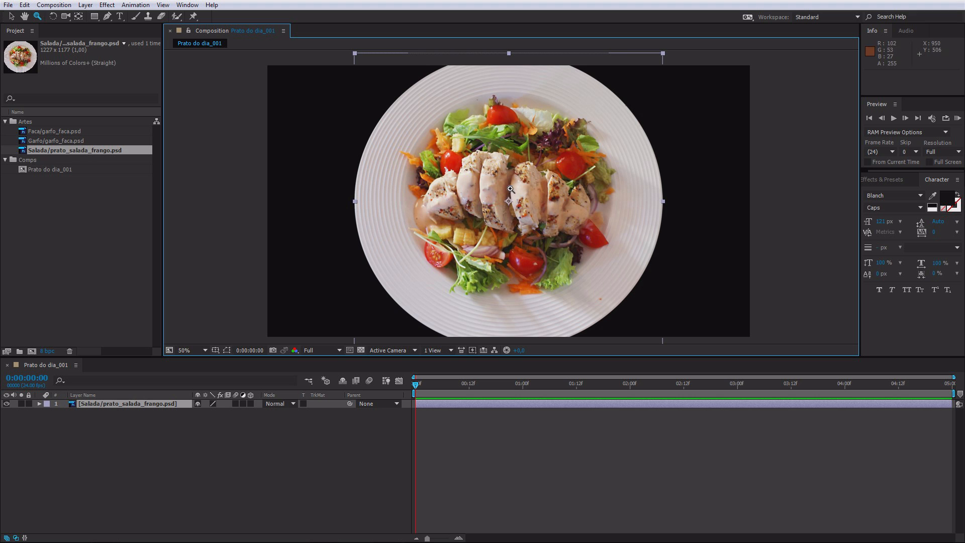
pyautogui.keyDown('alt'); pyautogui.click(506, 198); pyautogui.keyUp('alt')
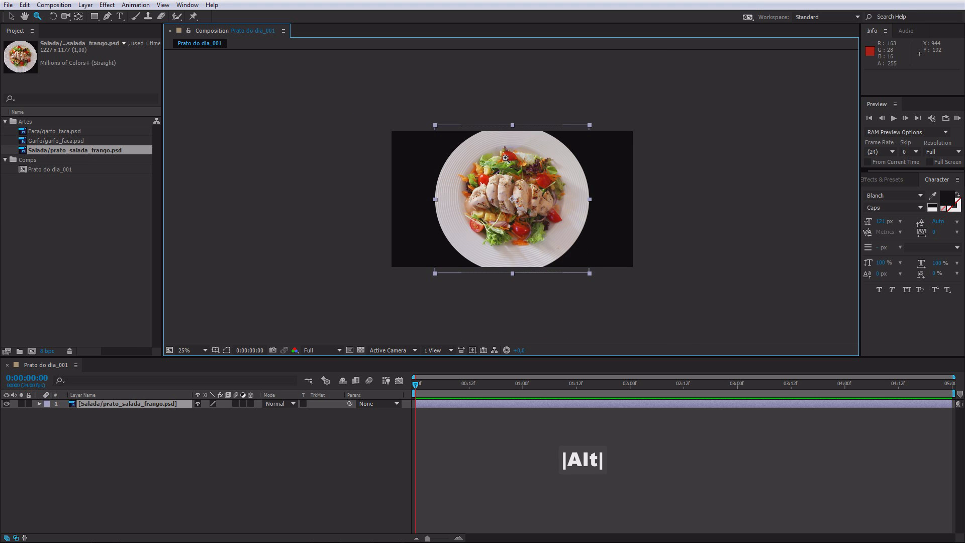
pyautogui.click(25, 17)
pyautogui.moveTo(545, 180); pyautogui.dragTo(551, 129)
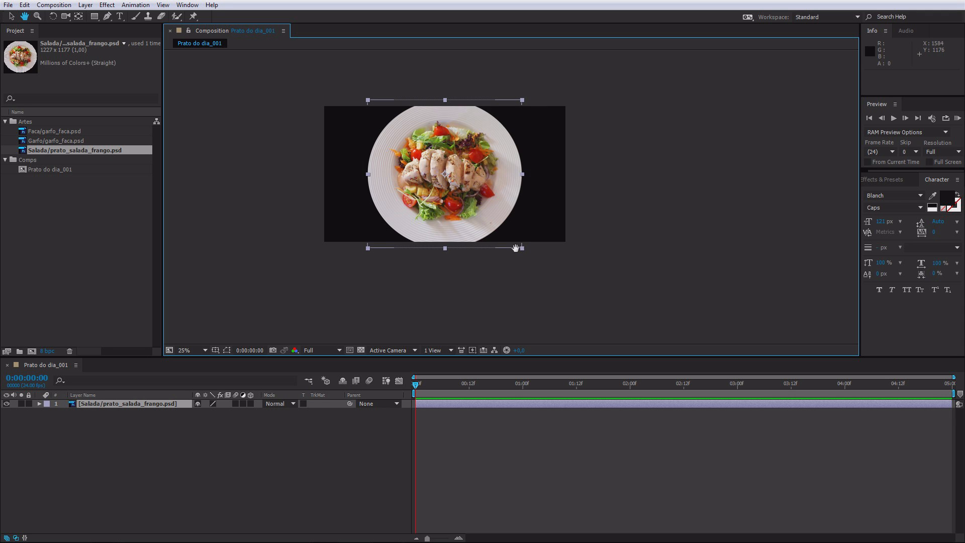
pyautogui.moveTo(447, 191); pyautogui.dragTo(463, 192)
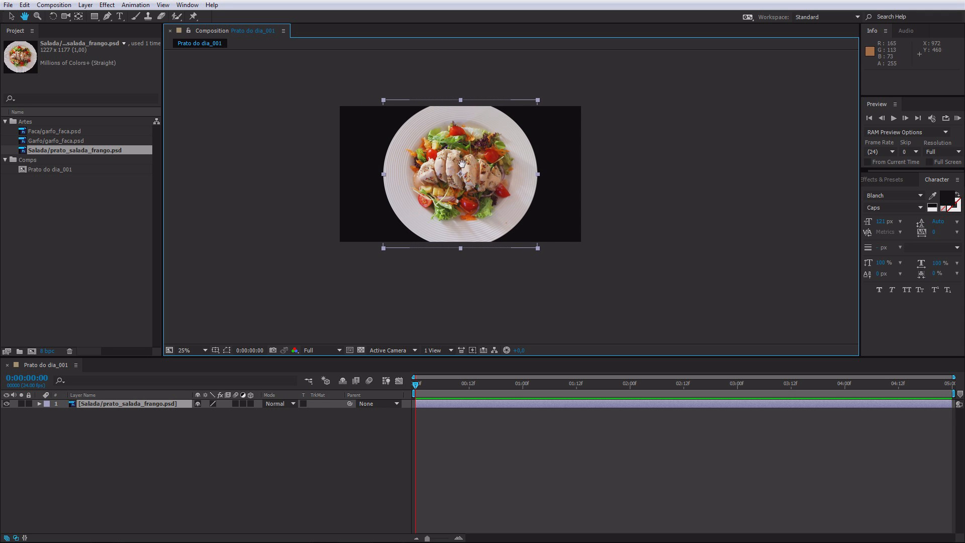
# - Scale the salad plate proportionally to 54% and move it to about position 948, 528
pyautogui.click(11, 17)
pyautogui.moveTo(497, 157); pyautogui.dragTo(469, 149)
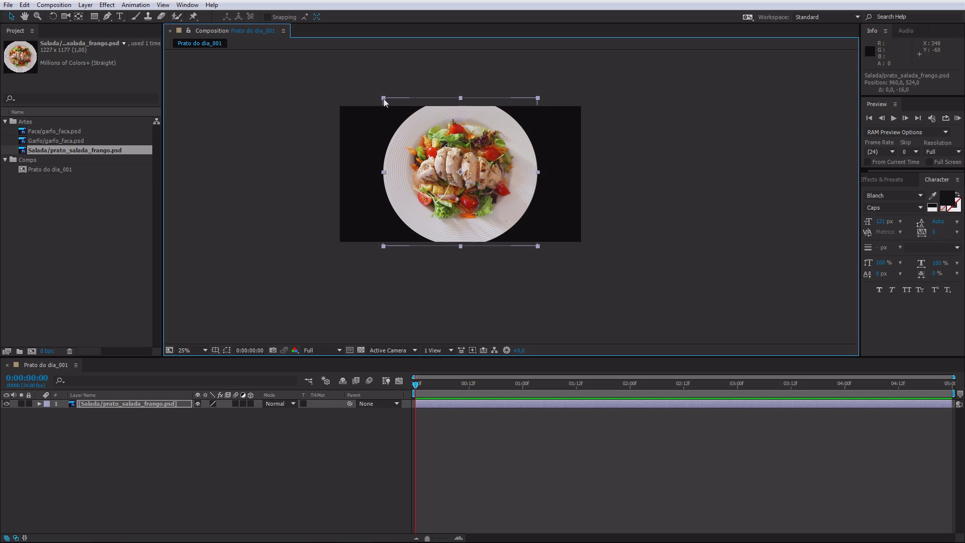
pyautogui.moveTo(384, 98); pyautogui.dragTo(420, 131)
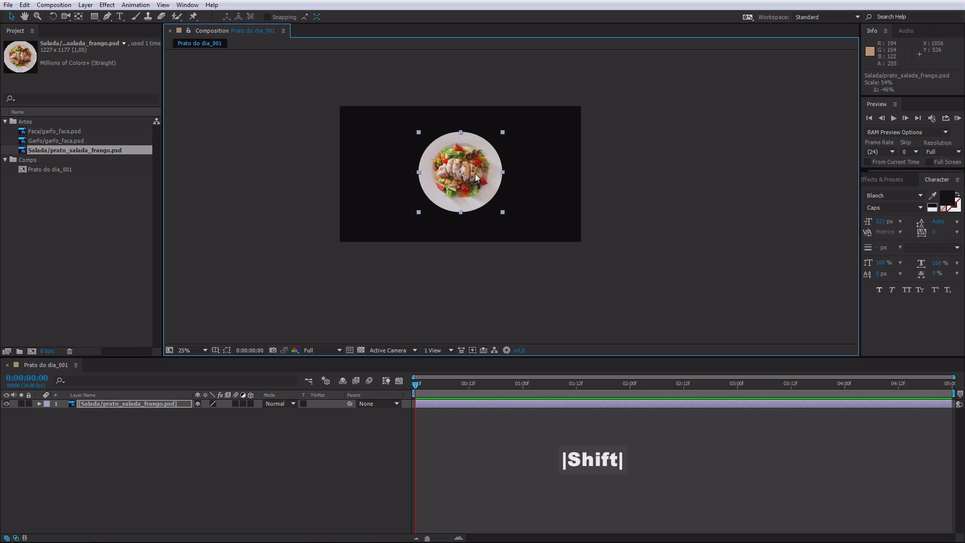
pyautogui.moveTo(475, 174); pyautogui.dragTo(474, 175)
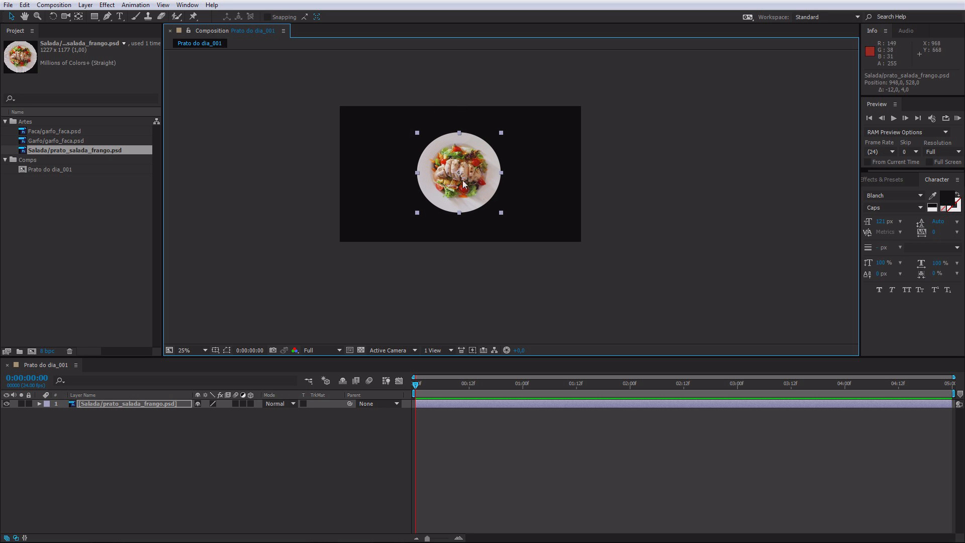
# - Display the Title/Action Safe guides and center the salad plate horizontally on them, at about position 959, 520
pyautogui.click(216, 350)
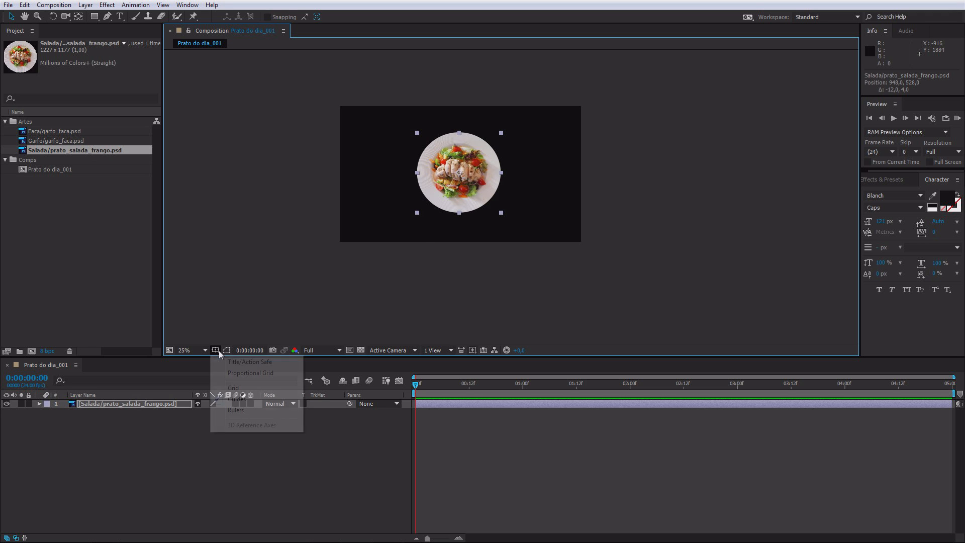
pyautogui.click(250, 362)
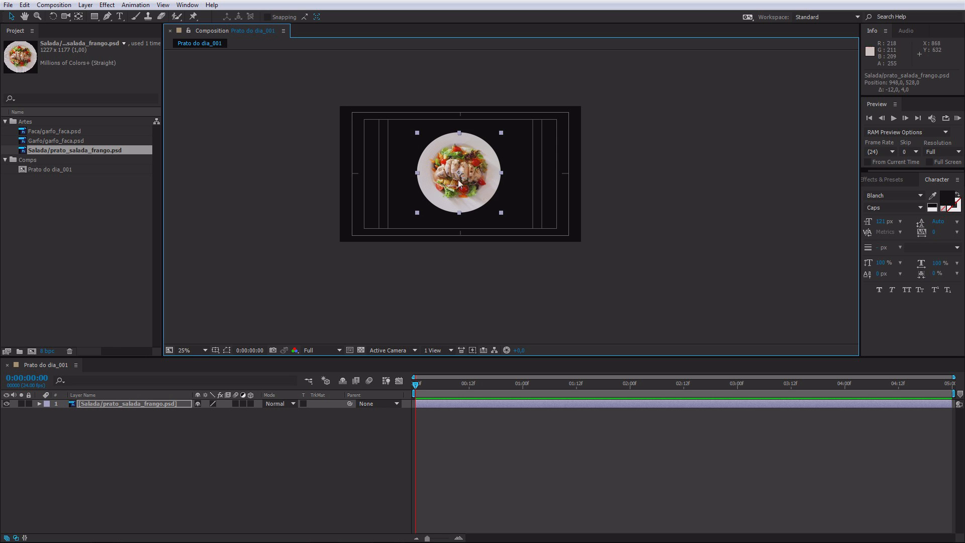
pyautogui.click(192, 351)
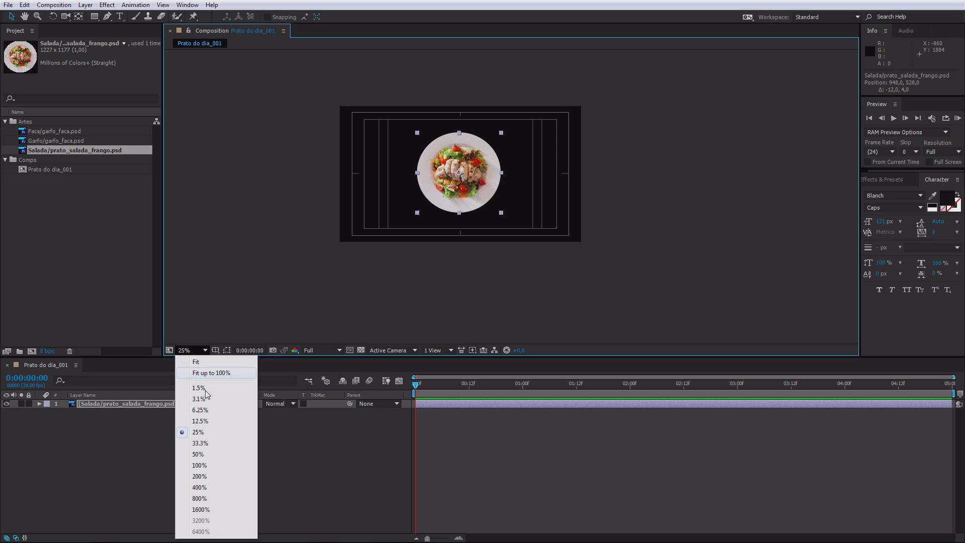
pyautogui.click(197, 363)
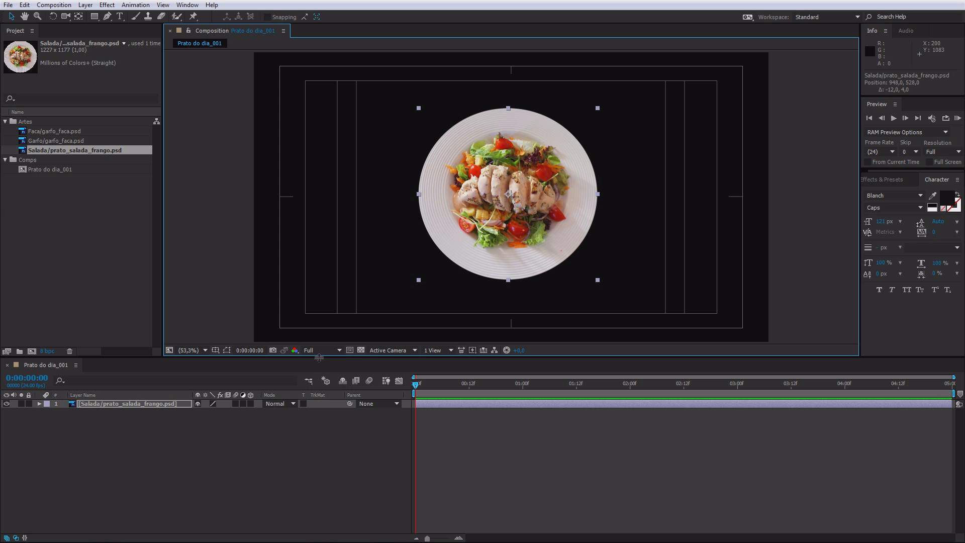
pyautogui.moveTo(321, 357); pyautogui.dragTo(281, 358)
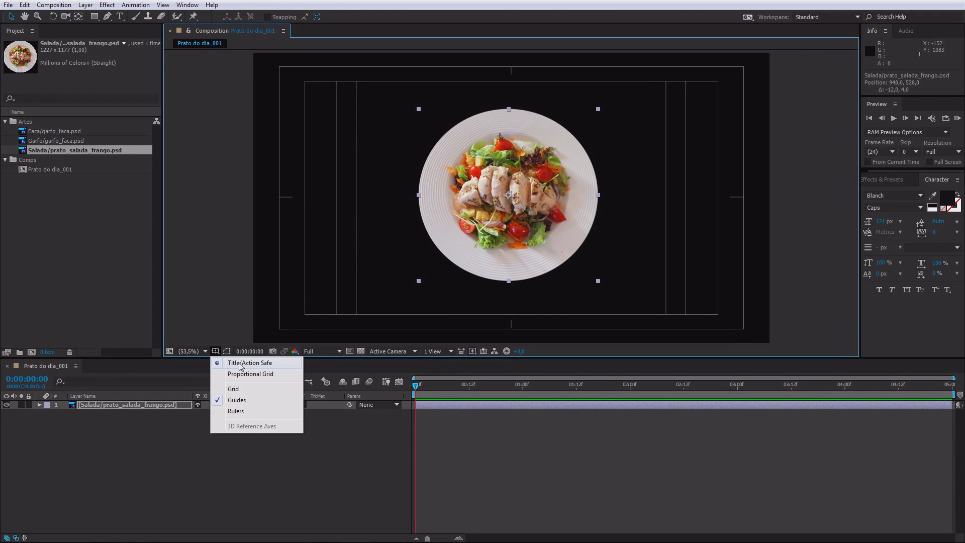
pyautogui.click(243, 364)
pyautogui.click(215, 350)
pyautogui.click(259, 363)
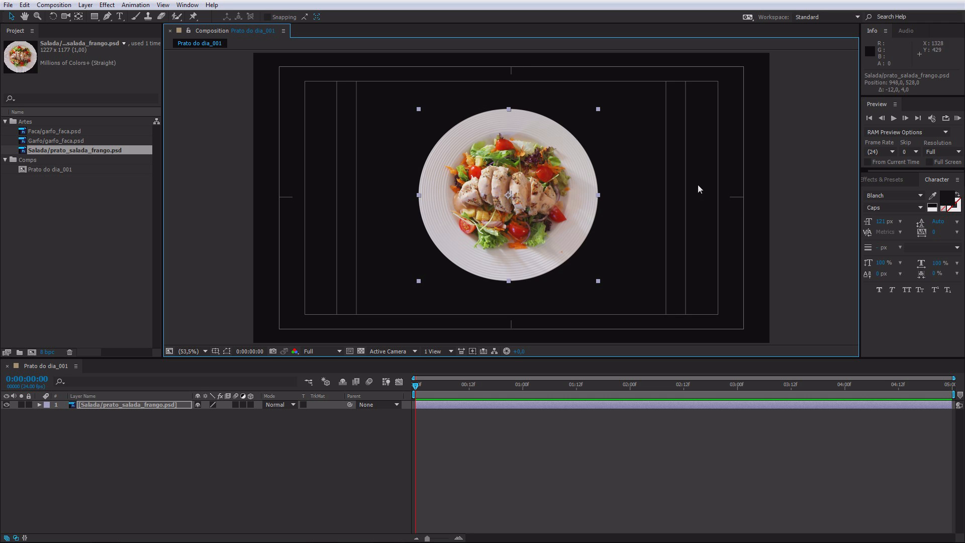
pyautogui.moveTo(525, 166); pyautogui.dragTo(528, 161)
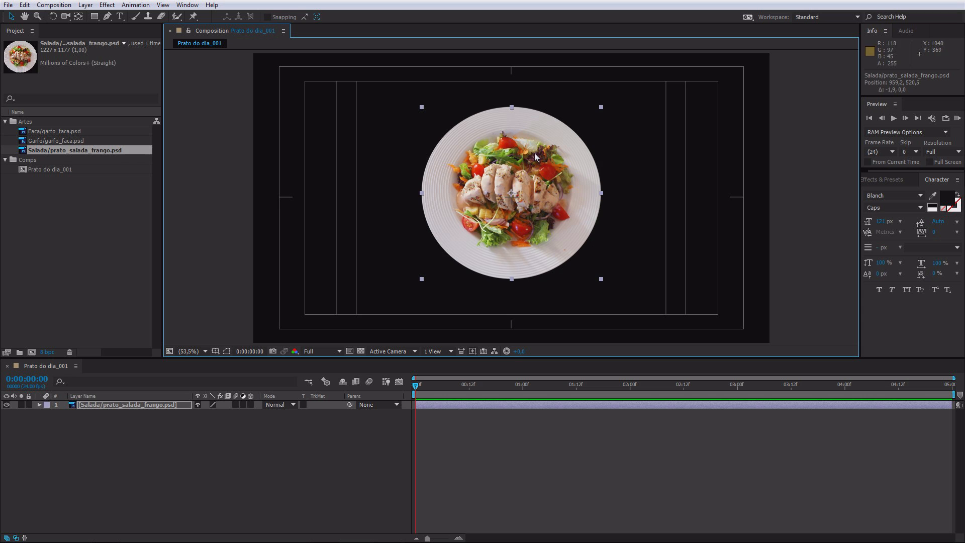
# - Rotate the salad plate counterclockwise around its centre to about -25.4°
pyautogui.click(53, 17)
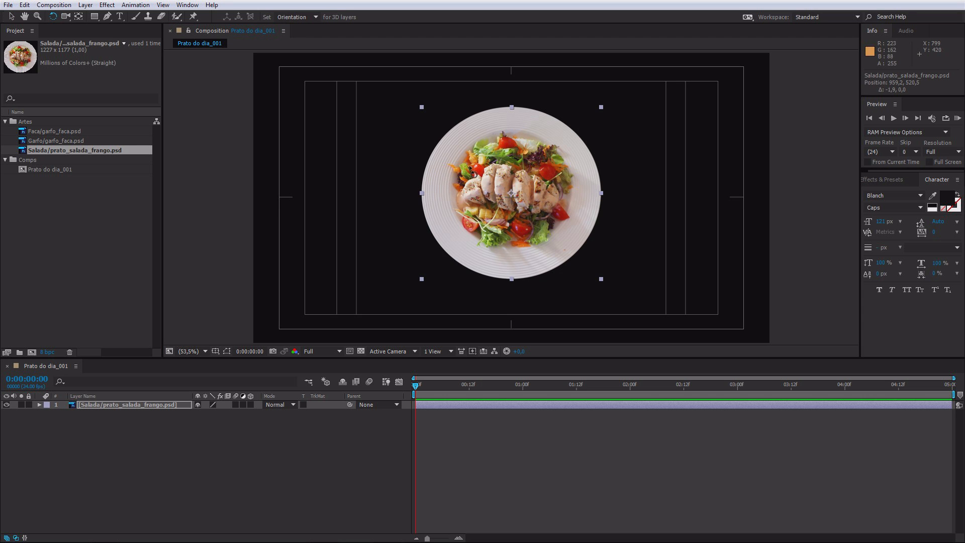
pyautogui.moveTo(472, 166); pyautogui.dragTo(526, 206)
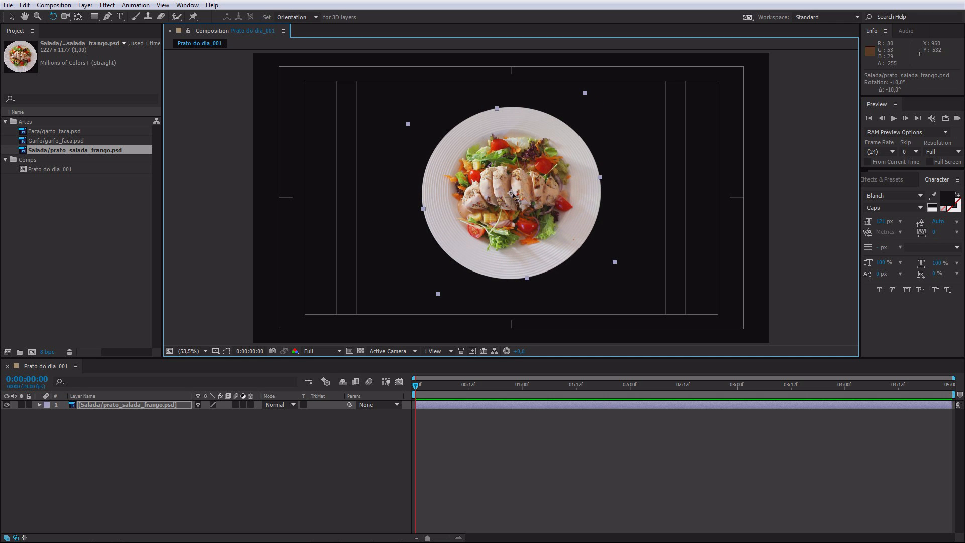
pyautogui.moveTo(485, 187); pyautogui.dragTo(484, 190)
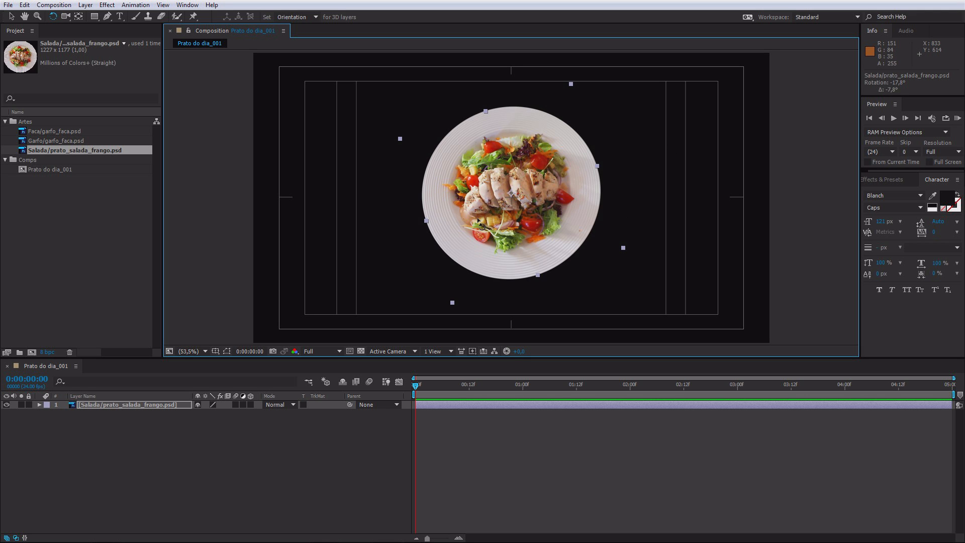
pyautogui.moveTo(465, 206)
pyautogui.mouseDown()
pyautogui.moveTo(447, 188)
pyautogui.moveTo(466, 201)
pyautogui.mouseUp()
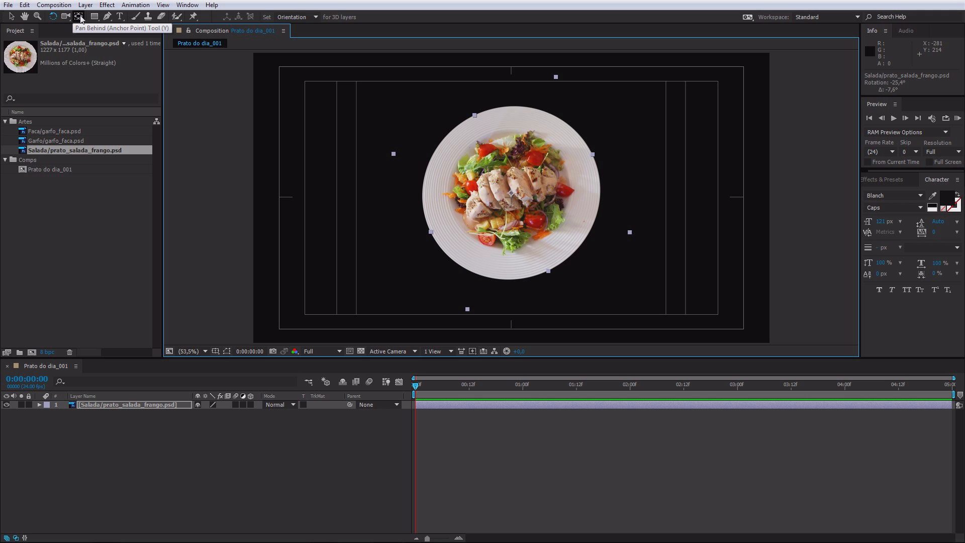
# - Move the plate's anchor point to its lower edge handle and rotate the plate around it to about -18.3°
pyautogui.click(79, 17)
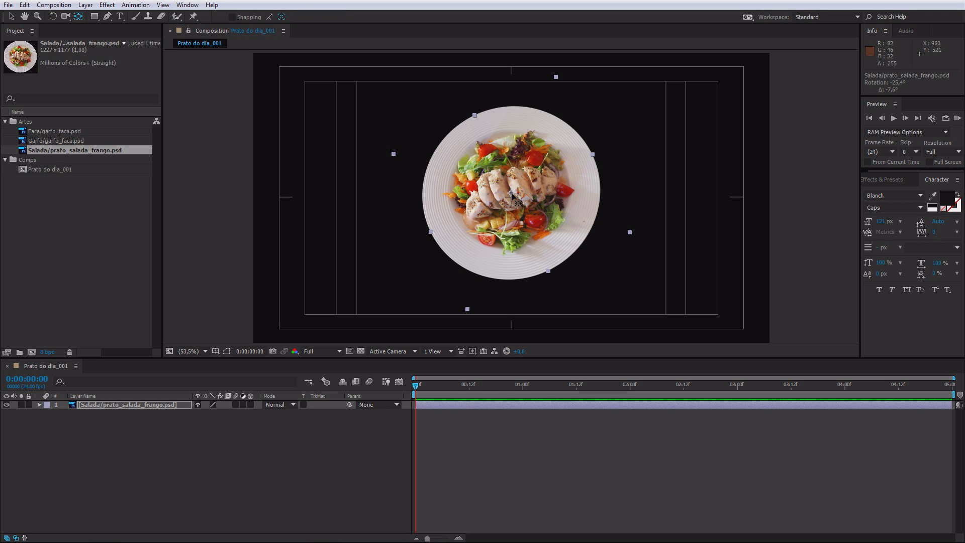
pyautogui.moveTo(512, 196); pyautogui.dragTo(547, 270)
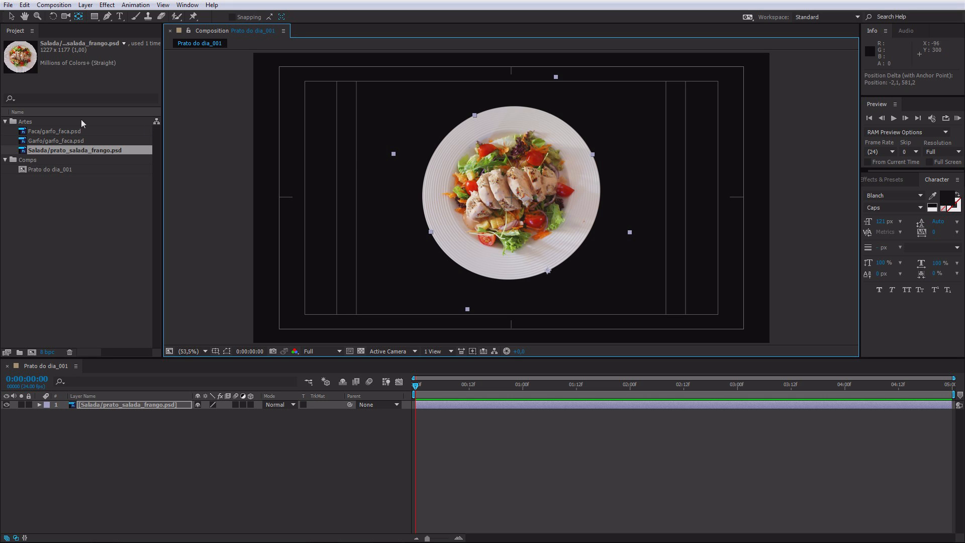
pyautogui.click(53, 16)
pyautogui.moveTo(505, 180)
pyautogui.mouseDown()
pyautogui.moveTo(559, 166)
pyautogui.moveTo(593, 176)
pyautogui.moveTo(493, 181)
pyautogui.moveTo(622, 181)
pyautogui.moveTo(495, 168)
pyautogui.moveTo(523, 157)
pyautogui.moveTo(474, 182)
pyautogui.moveTo(500, 178)
pyautogui.mouseUp()
# - Scale the plate proportionally to 52% around its edge anchor point
pyautogui.press('v')
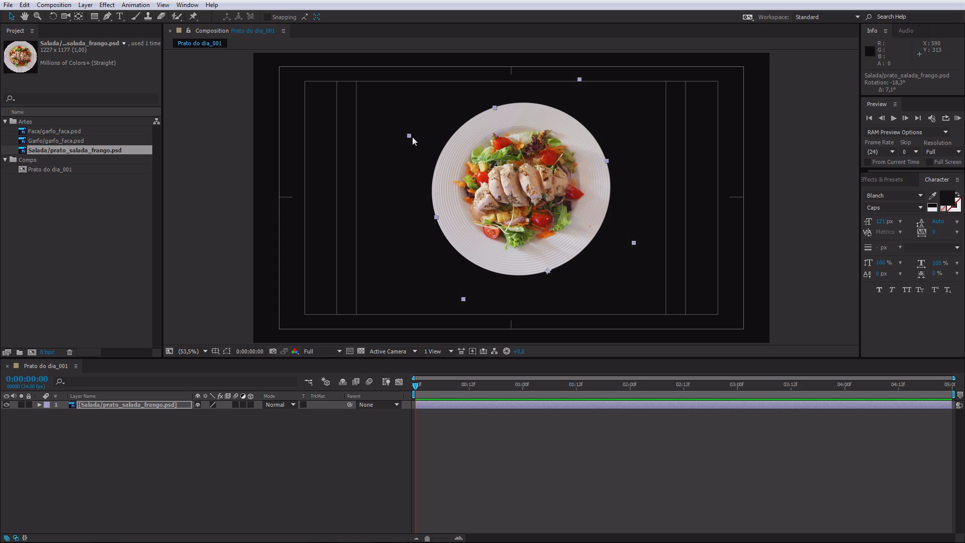
pyautogui.moveTo(411, 136); pyautogui.dragTo(434, 150)
pyautogui.press('shift')
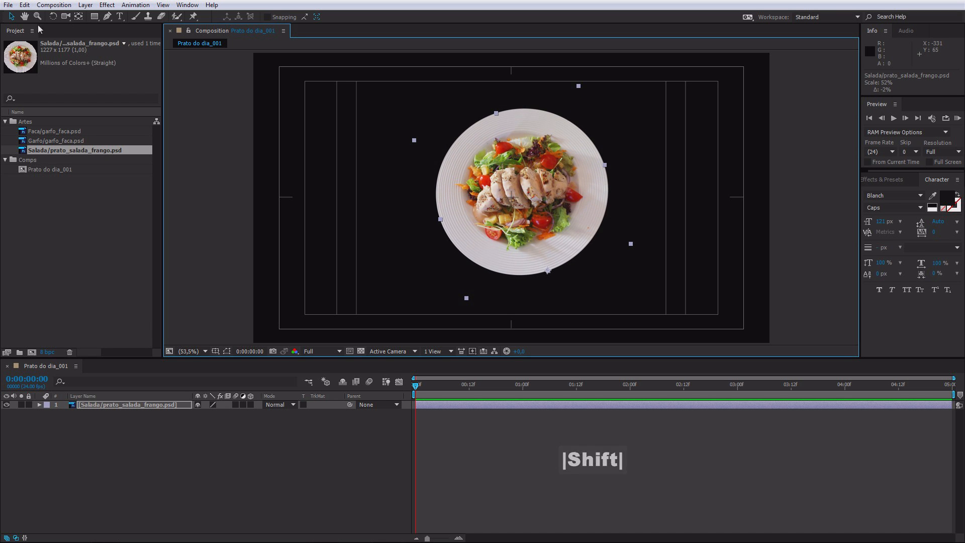
# - Return the anchor point from the lower edge to the centre of the plate
pyautogui.click(79, 17)
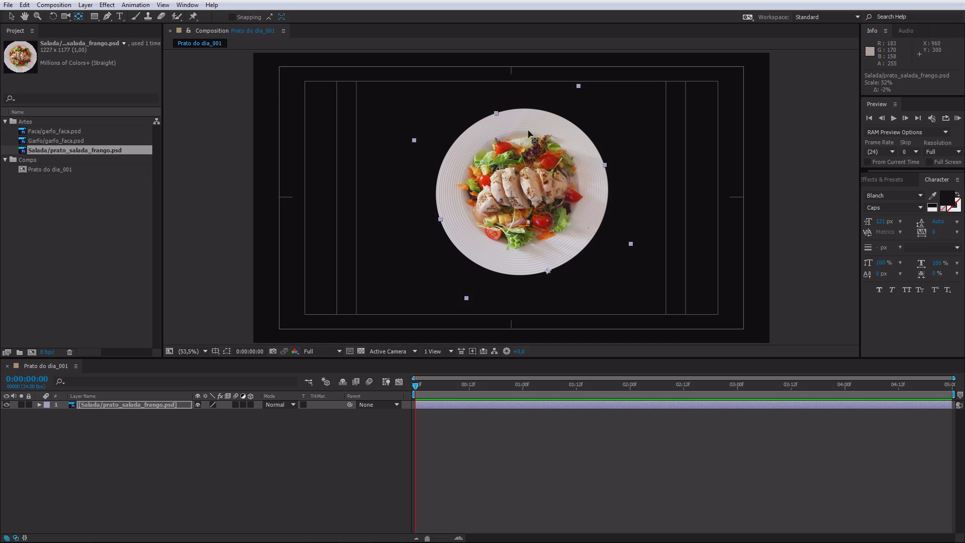
pyautogui.moveTo(547, 271); pyautogui.dragTo(525, 193)
pyautogui.press('ctrl')
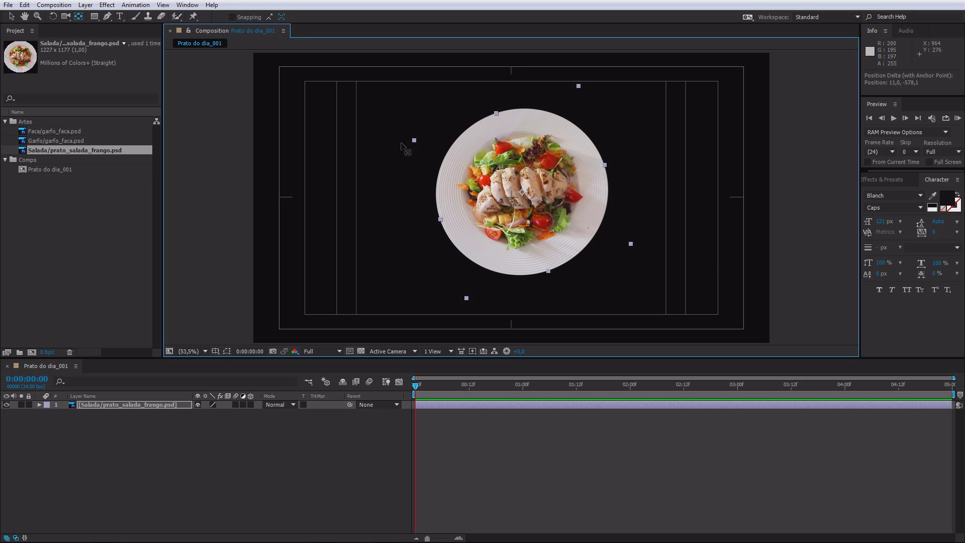
pyautogui.press('v')
# - Add Faca/garfo_faca.psd to the right of the plate and Garfo/garfo_faca.psd to its left in the composition
pyautogui.click(47, 132)
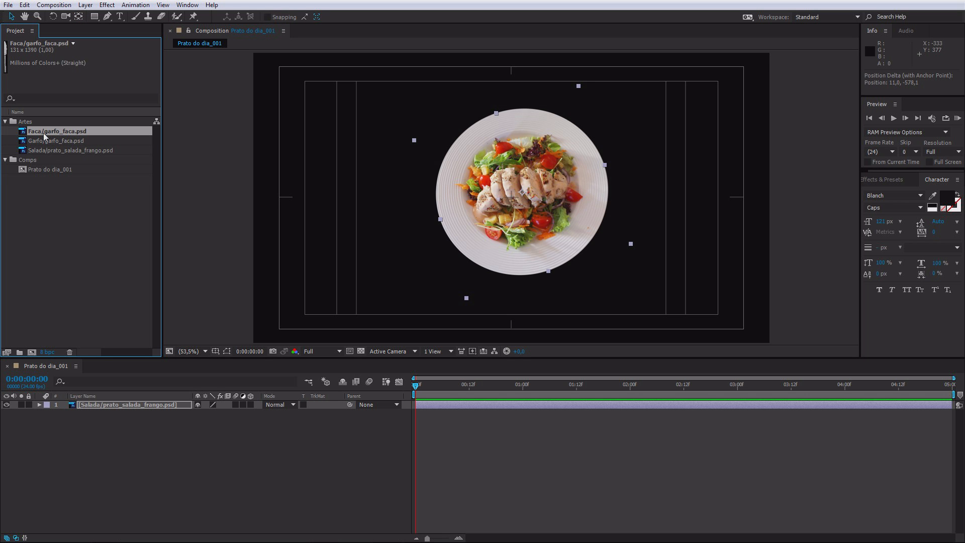
pyautogui.moveTo(47, 132); pyautogui.dragTo(661, 174)
pyautogui.moveTo(41, 143); pyautogui.dragTo(390, 179)
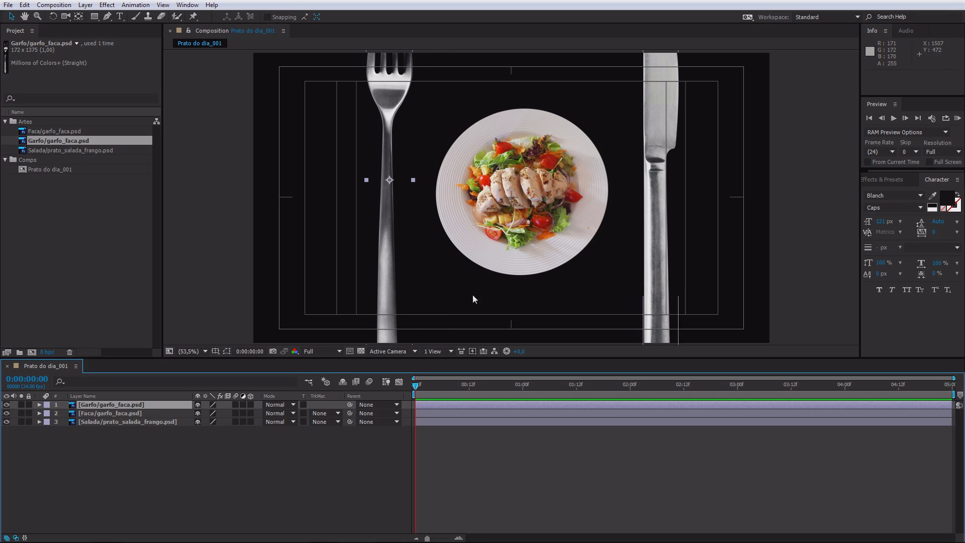
# - Scale the fork proportionally to 41%
pyautogui.click(196, 351)
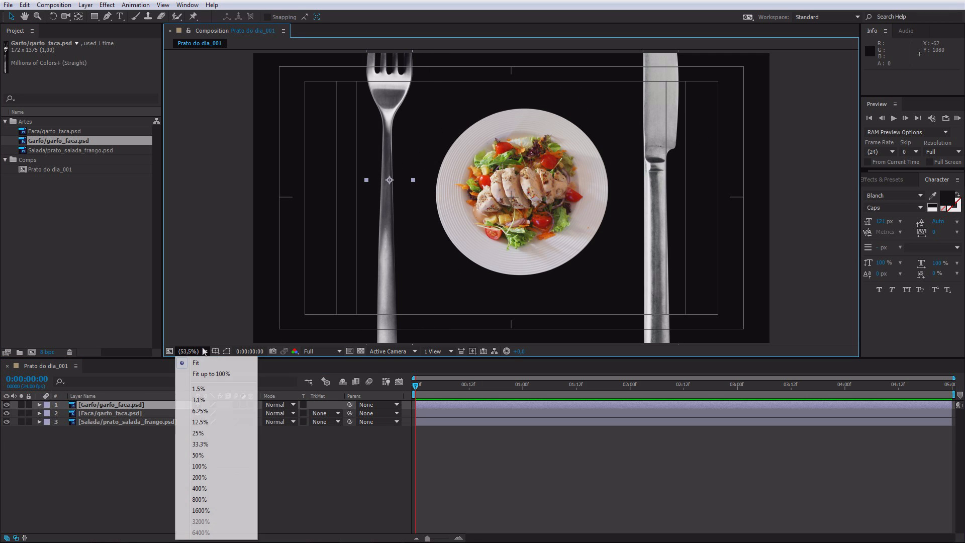
pyautogui.click(200, 443)
pyautogui.moveTo(421, 72); pyautogui.dragTo(428, 140)
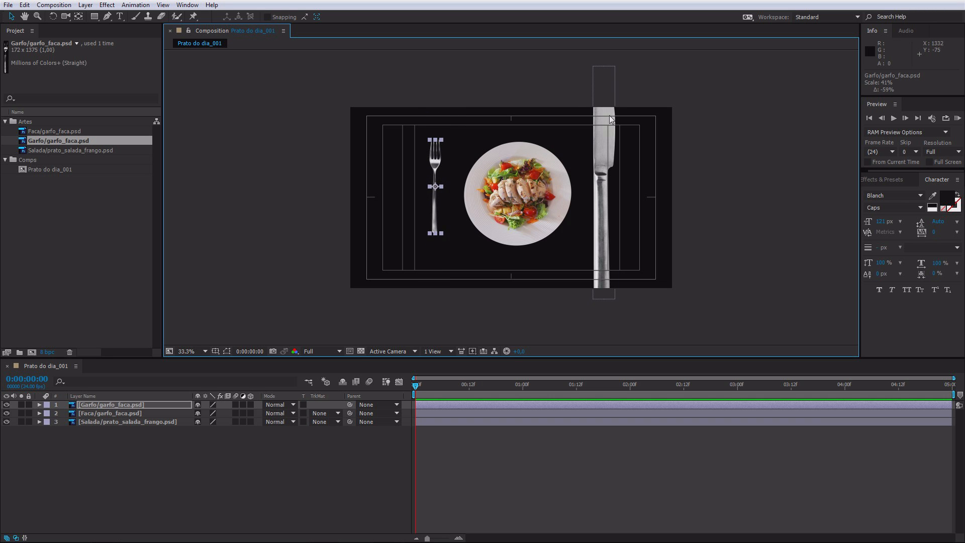
# - Scale the knife proportionally to about the fork's height and move it beside the plate, at about position 1434, 500
pyautogui.click(611, 119)
pyautogui.moveTo(595, 66); pyautogui.dragTo(601, 74)
pyautogui.moveTo(605, 161); pyautogui.dragTo(588, 168)
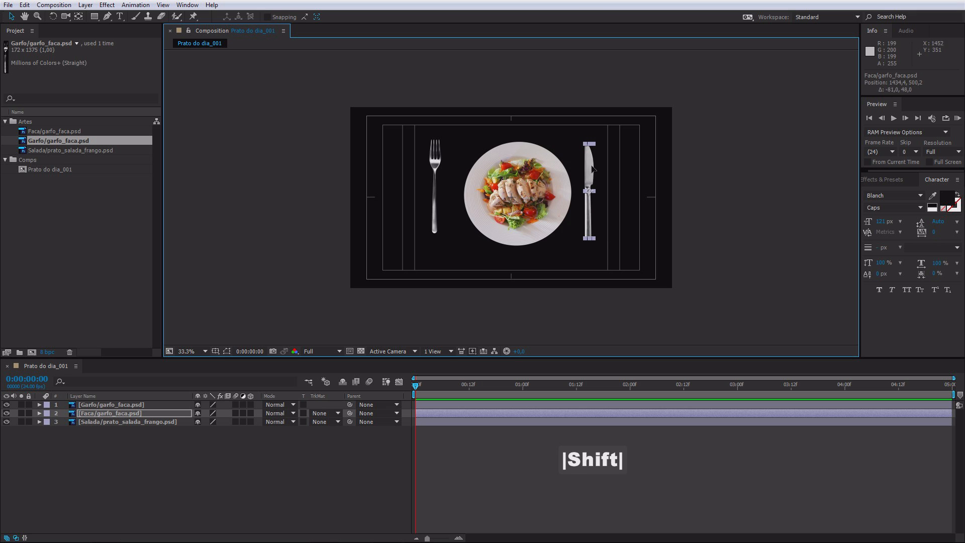
# - Move the fork closer to the plate, level with the knife
pyautogui.moveTo(435, 162); pyautogui.dragTo(451, 162)
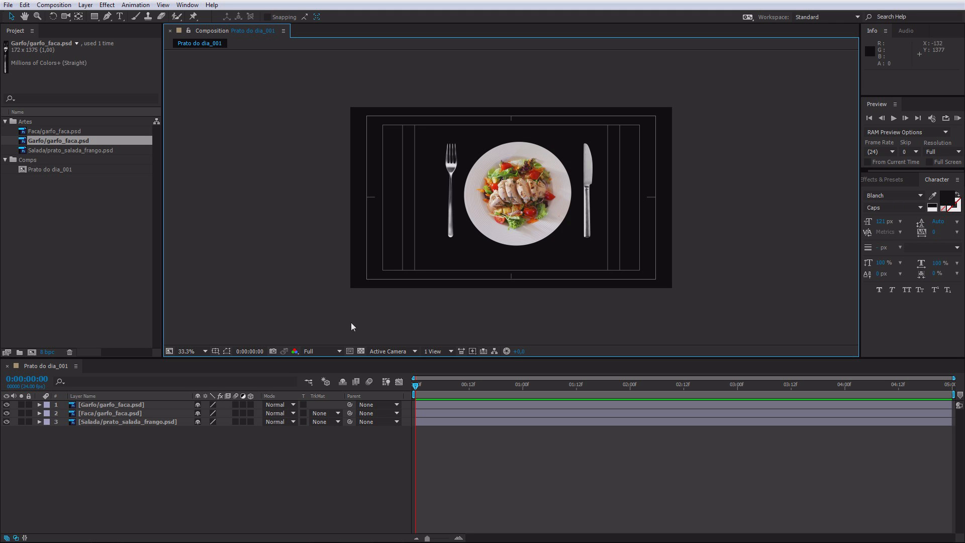
# - Compare Quarter and Full preview resolution with the composition magnified to 100%, ending on Full
pyautogui.click(338, 351)
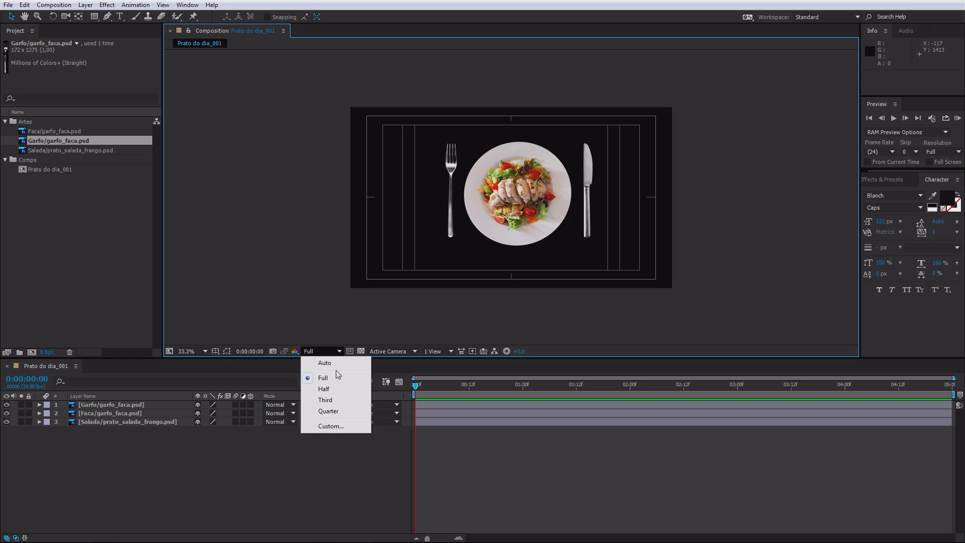
pyautogui.click(325, 411)
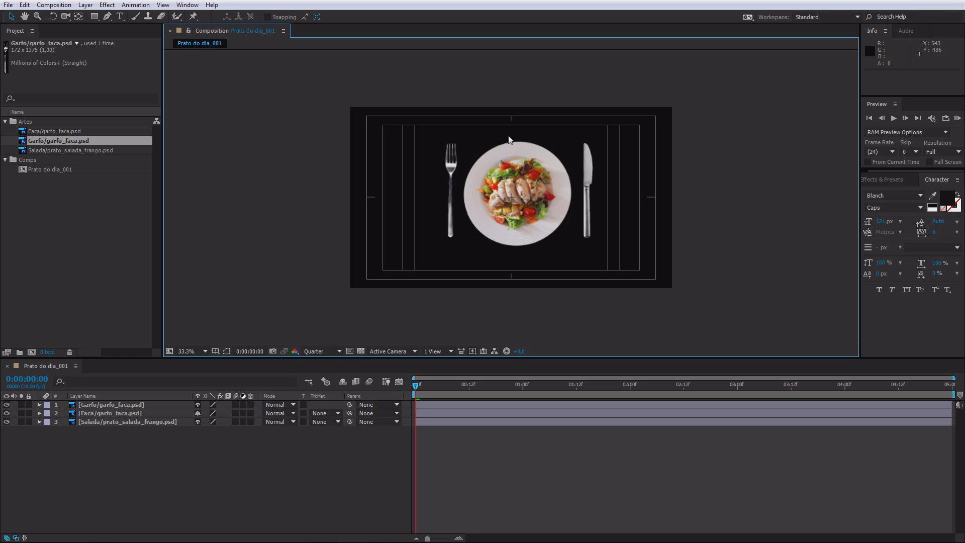
pyautogui.click(187, 351)
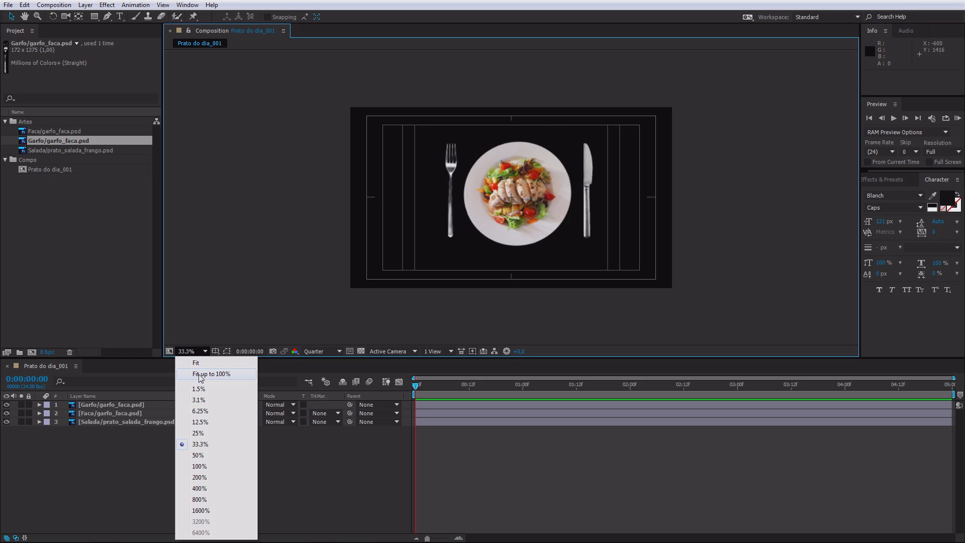
pyautogui.click(199, 466)
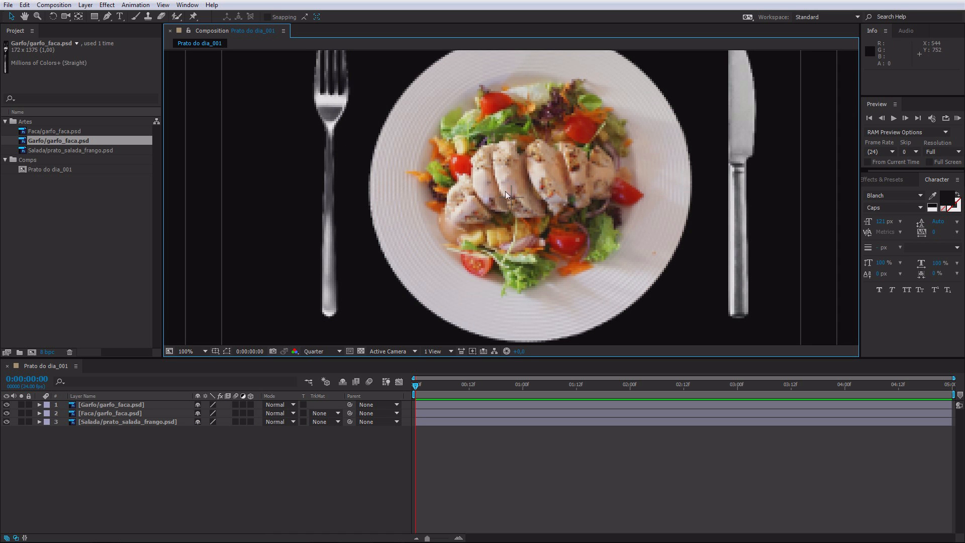
pyautogui.click(324, 353)
pyautogui.click(325, 379)
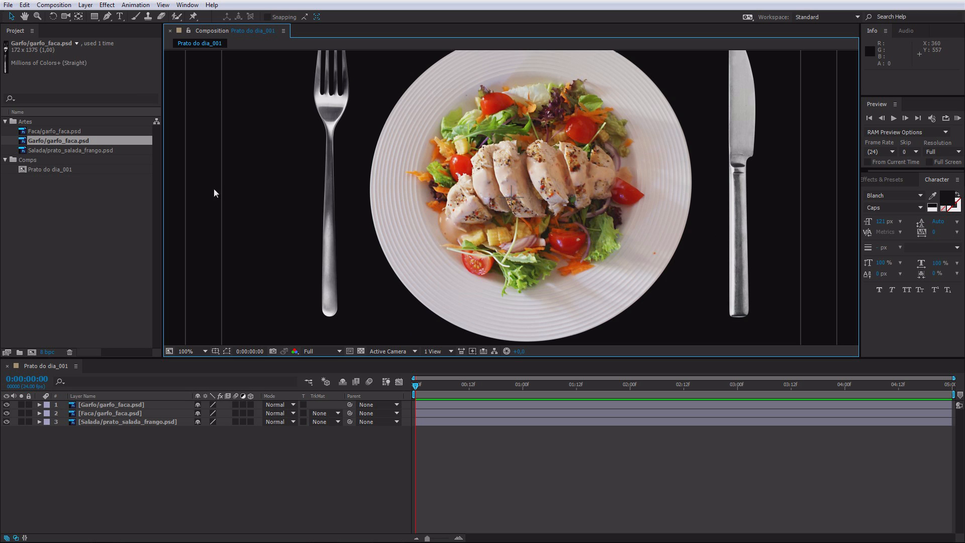
# - Show the transparency grid behind the plate and cutlery and hide it again
pyautogui.click(361, 351)
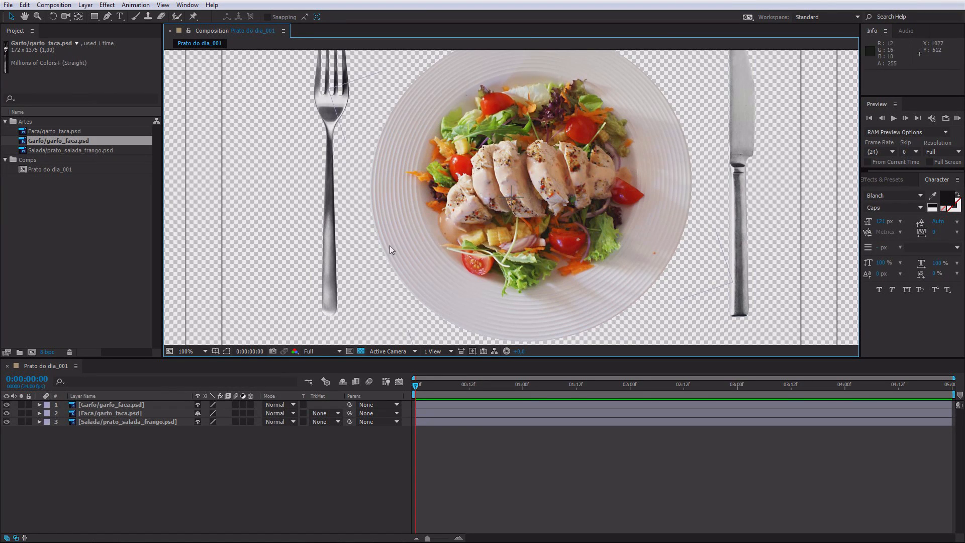
pyautogui.click(361, 351)
# - Try the Front and Custom View 3 camera views of the composition and return to Active Camera
pyautogui.click(396, 350)
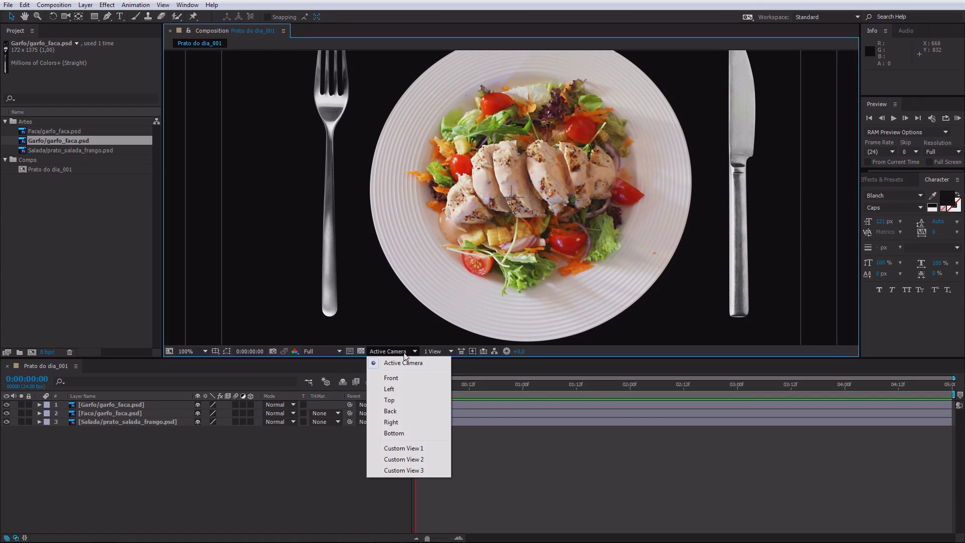
pyautogui.click(401, 377)
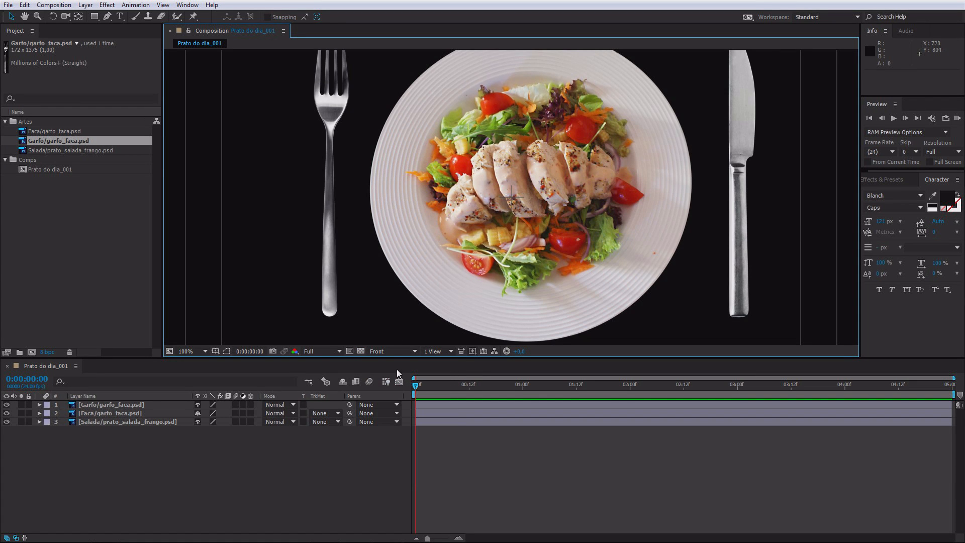
pyautogui.click(399, 354)
pyautogui.click(401, 367)
pyautogui.click(401, 350)
pyautogui.click(402, 469)
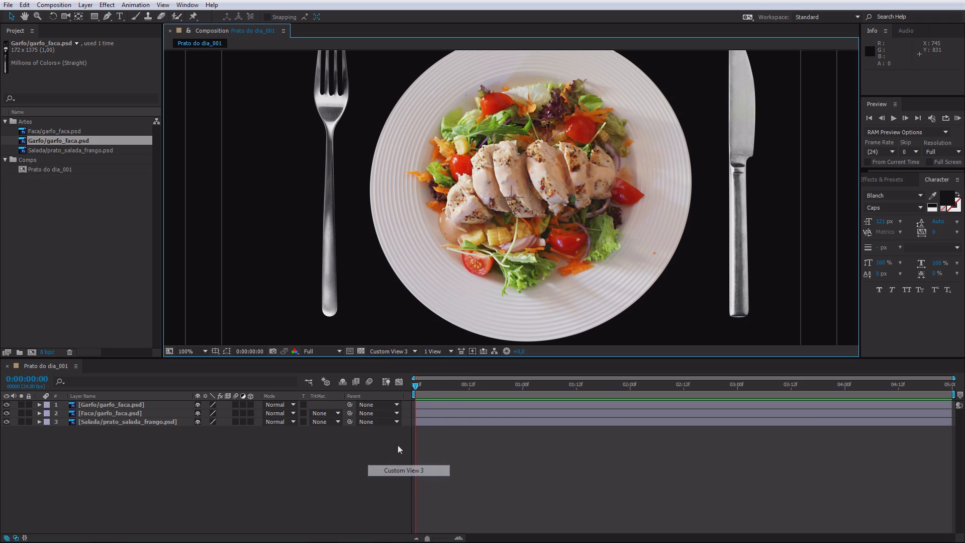
pyautogui.click(398, 351)
pyautogui.click(401, 364)
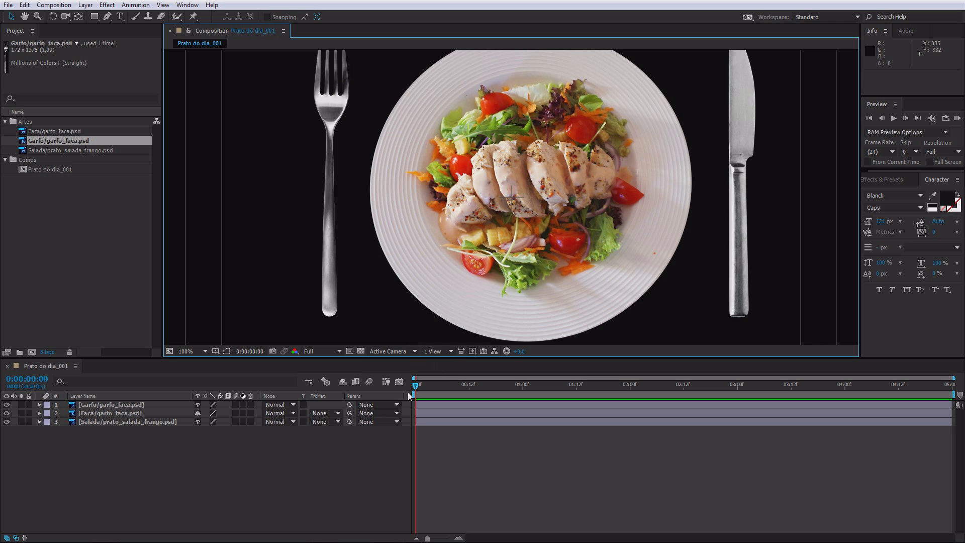
# - Split the composition viewer into 2 Views and restore the 1 View layout
pyautogui.click(443, 352)
pyautogui.click(461, 376)
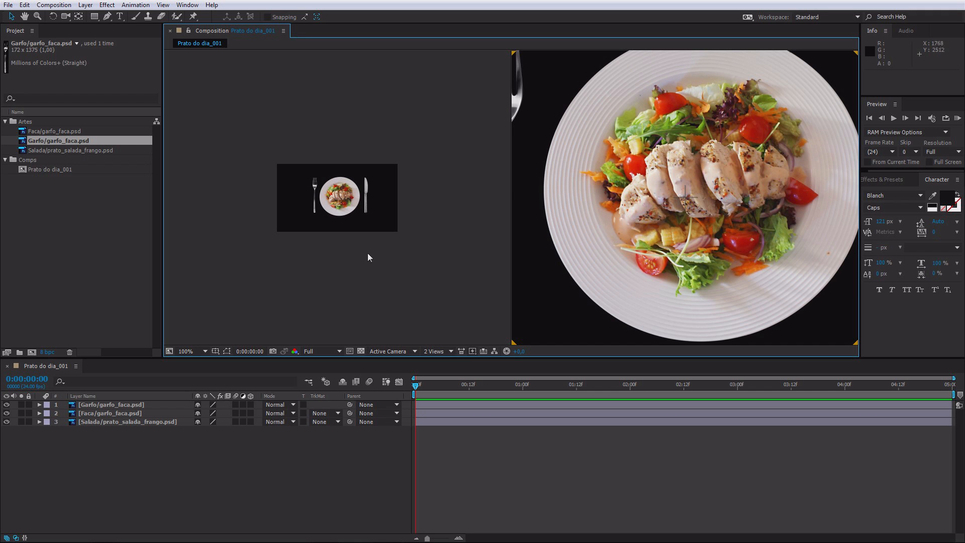
pyautogui.click(438, 350)
pyautogui.click(448, 363)
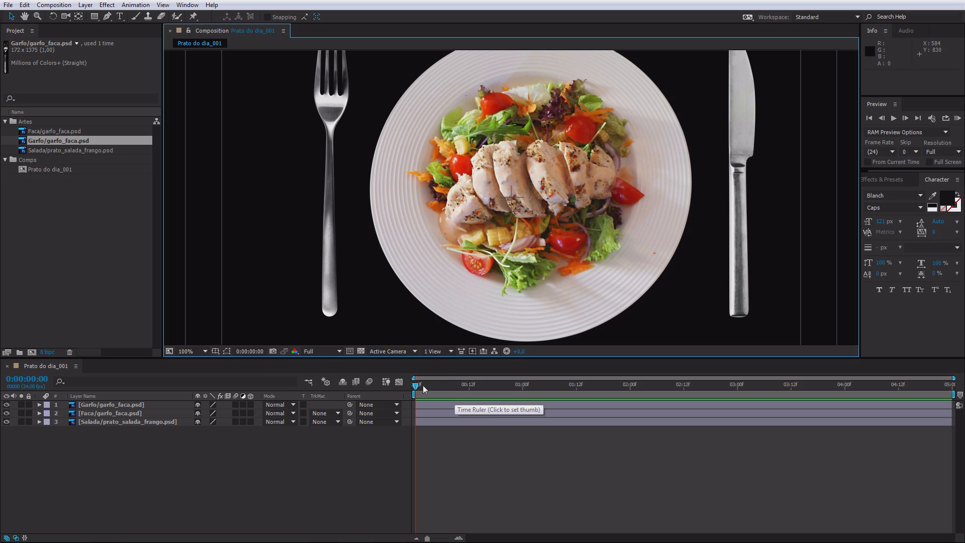
# - Take a snapshot of the composition and move the fork outward to about 523, 523 and the knife to about 1511, 525
pyautogui.click(272, 351)
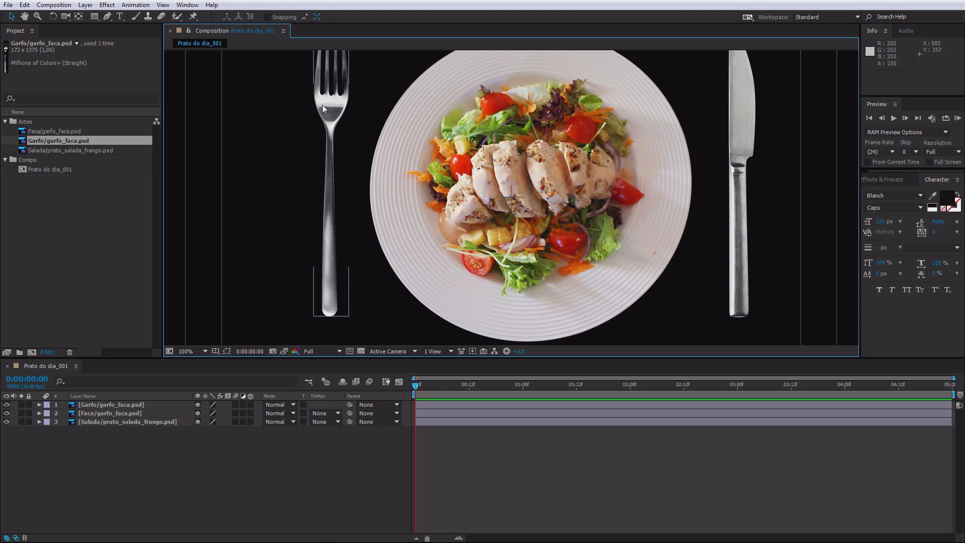
pyautogui.moveTo(332, 102); pyautogui.dragTo(291, 117)
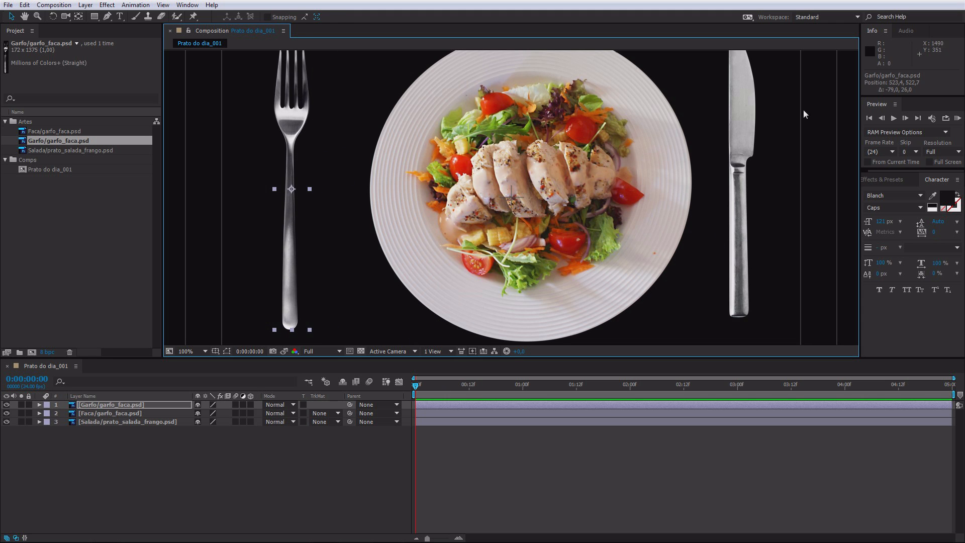
pyautogui.moveTo(744, 131); pyautogui.dragTo(793, 149)
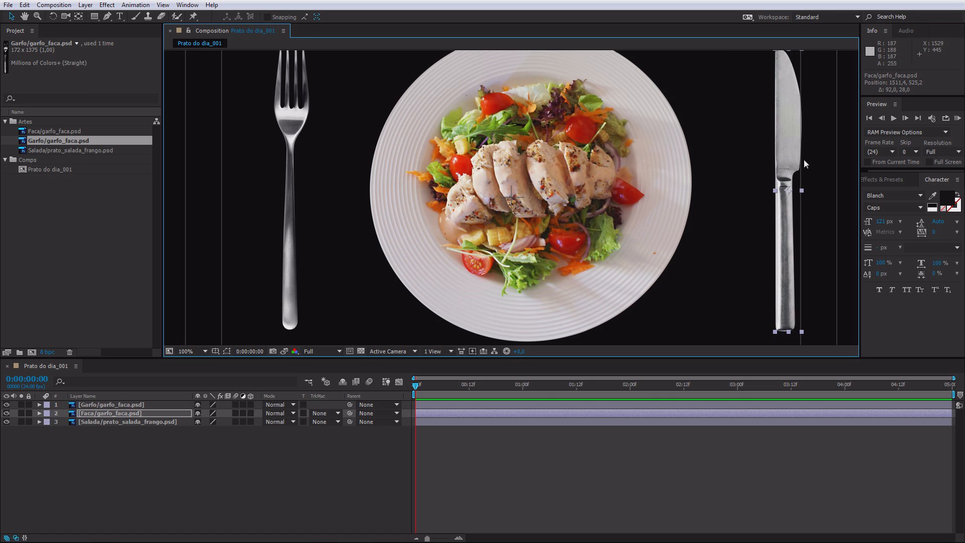
# - Show the stored snapshot several times to compare it with the moved cutlery
pyautogui.click(284, 351)
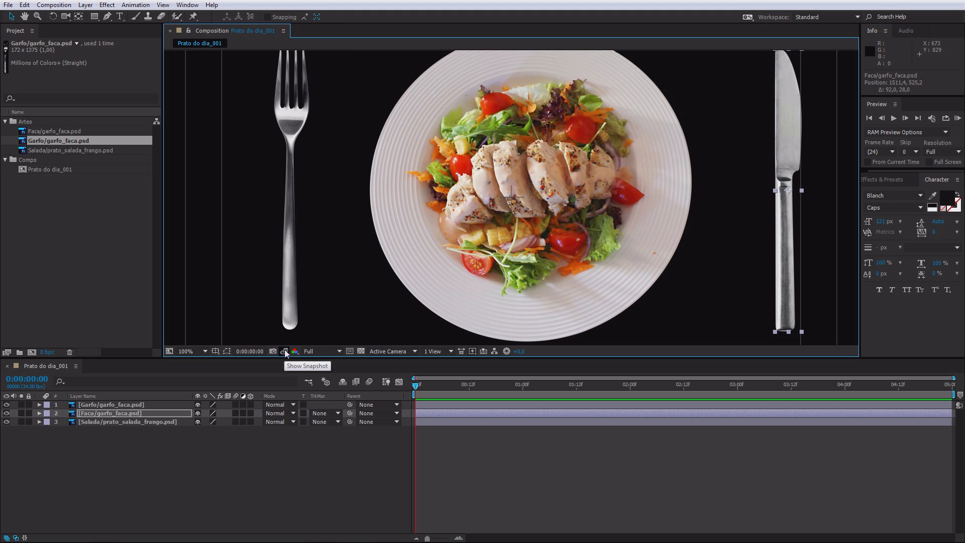
pyautogui.click(285, 349)
pyautogui.click(283, 350)
pyautogui.click(284, 350)
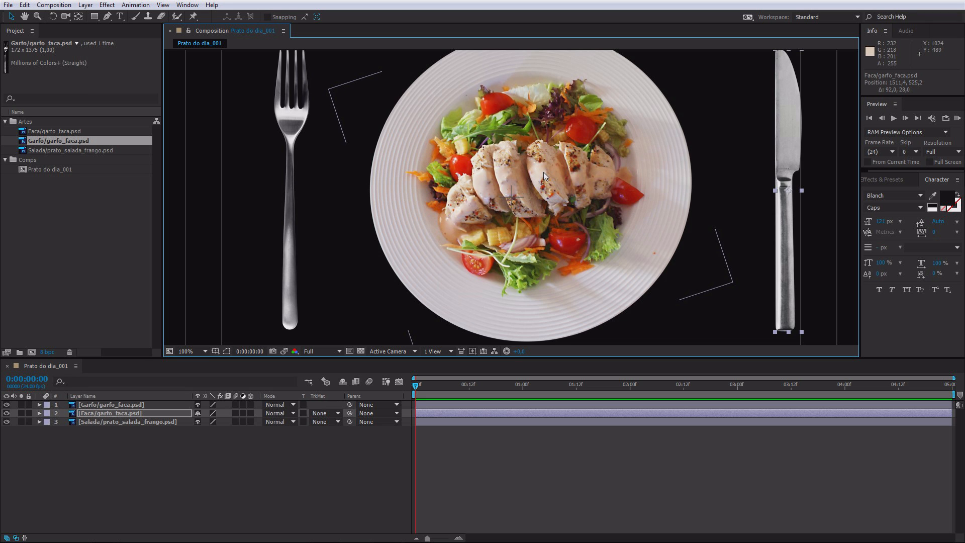
# - Undo the last moves of the knife and the fork
pyautogui.hotkey('ctrl', 'z')
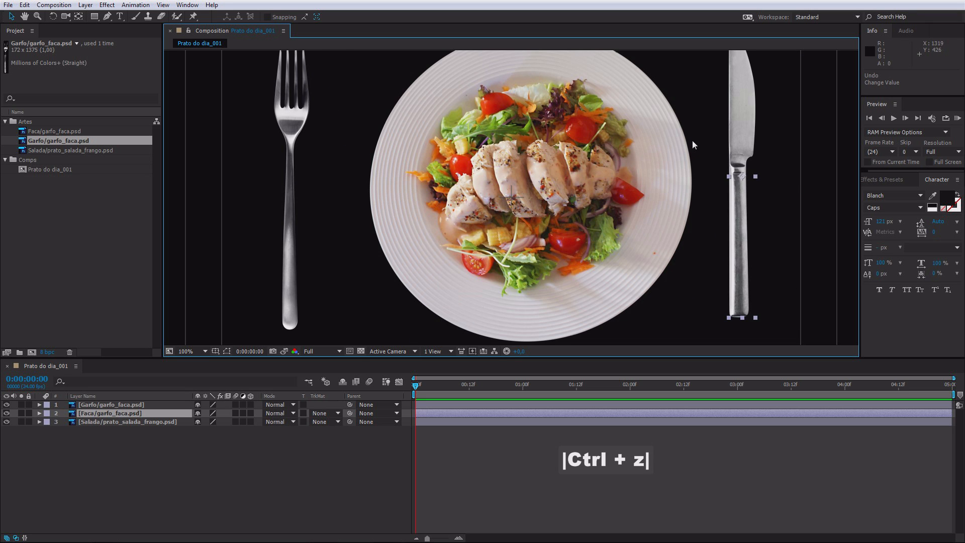
pyautogui.hotkey('ctrl', 'z')
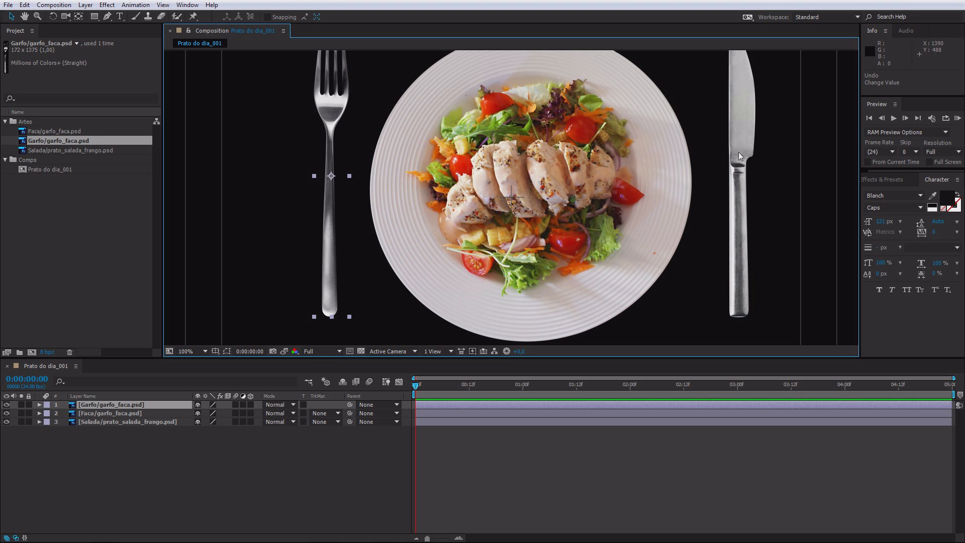
# - Nudge the knife and fork slightly toward the plate and down, placing the fork at about 609, 503
pyautogui.moveTo(740, 145); pyautogui.dragTo(738, 148)
pyautogui.moveTo(333, 131); pyautogui.dragTo(336, 134)
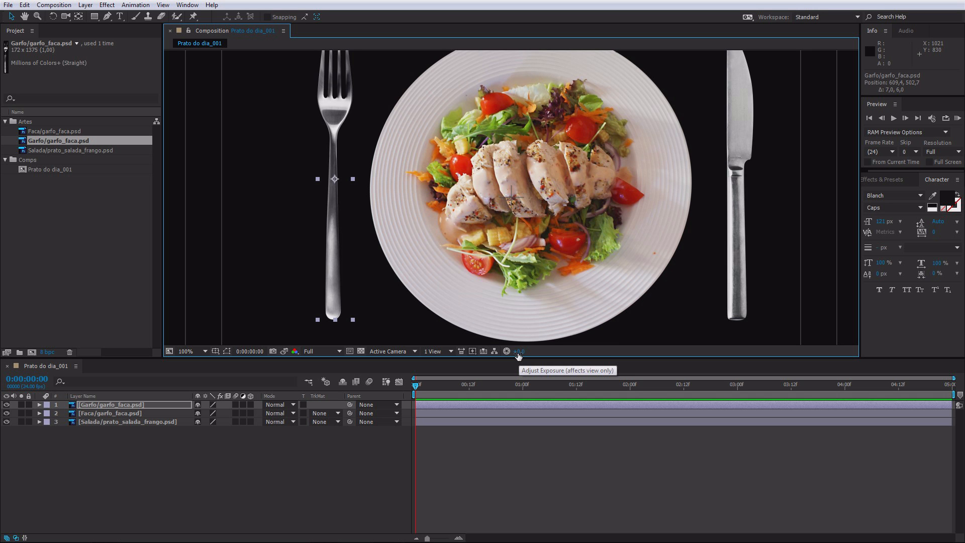
# - Lower the viewer exposure to darken the composition preview and reset it to 0
pyautogui.moveTo(519, 354)
pyautogui.mouseDown()
pyautogui.moveTo(536, 353)
pyautogui.moveTo(502, 358)
pyautogui.moveTo(532, 355)
pyautogui.moveTo(512, 353)
pyautogui.mouseUp()
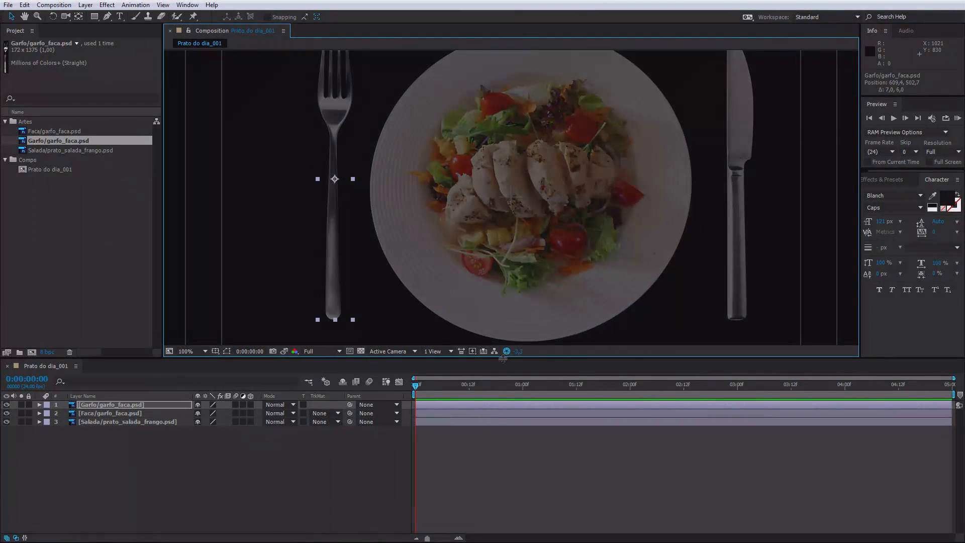
pyautogui.click(519, 351)
pyautogui.write('0')
pyautogui.click(556, 350)
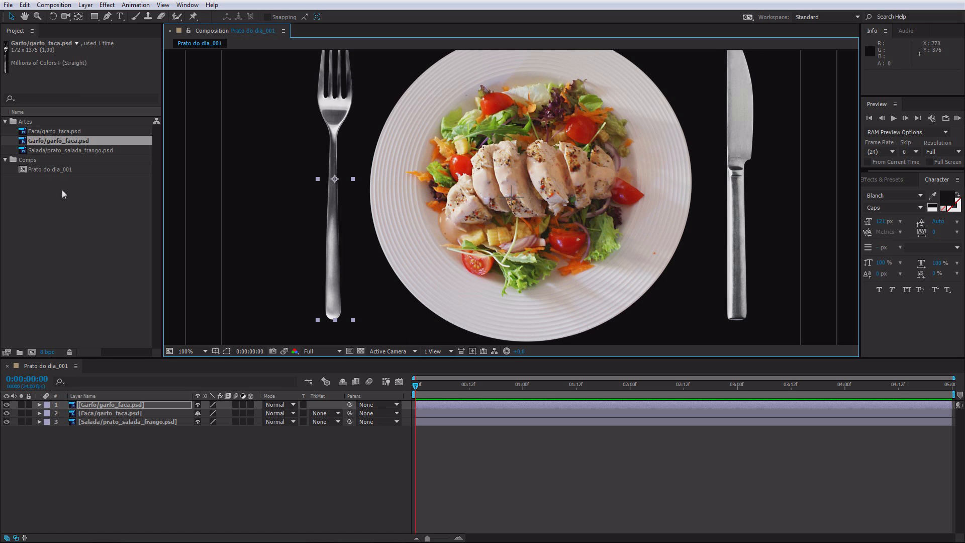
# - Open the Garfo/garfo_faca.psd footage and its timeline layer in their own viewers
pyautogui.doubleClick(25, 139)
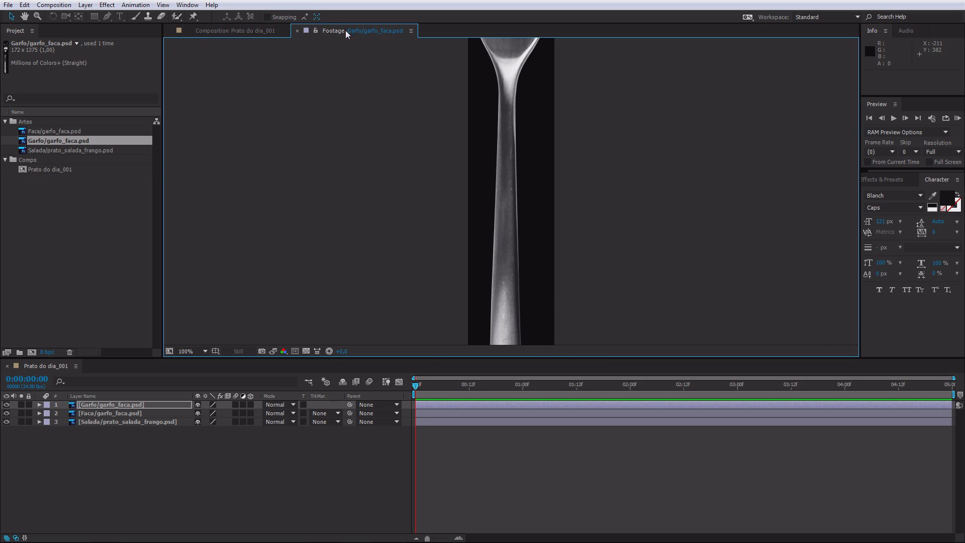
pyautogui.doubleClick(75, 405)
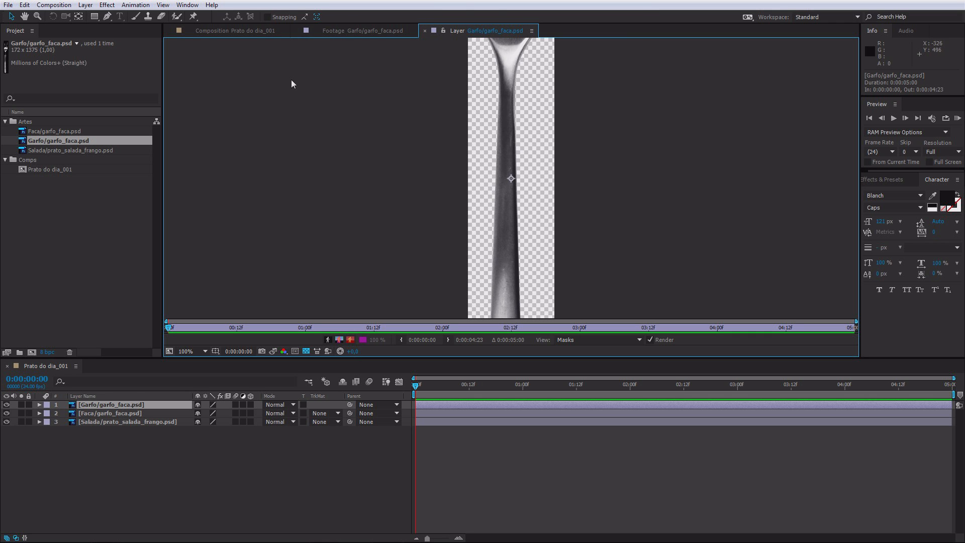
pyautogui.click(510, 476)
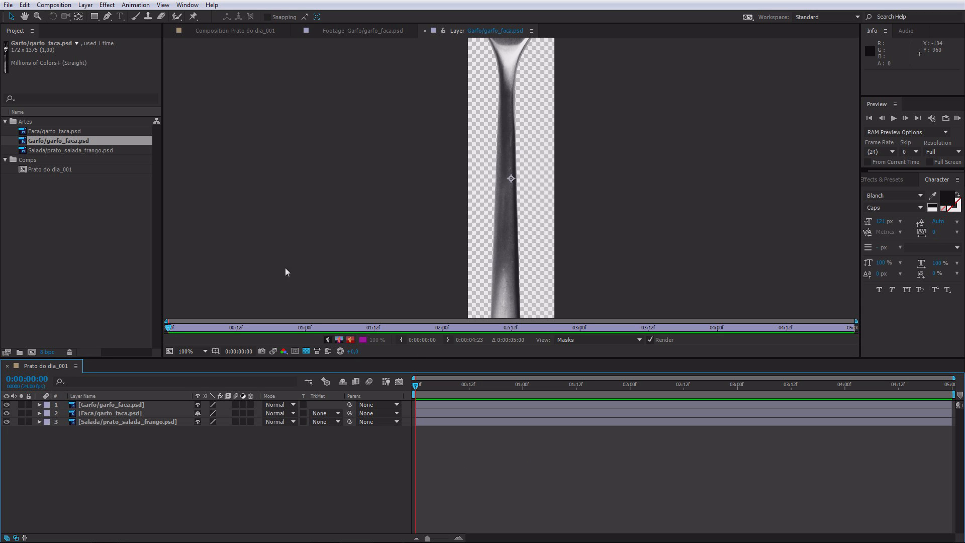
# - Compare the fork's footage and layer viewers and return to the Prato do dia_001 composition
pyautogui.click(346, 31)
pyautogui.click(489, 30)
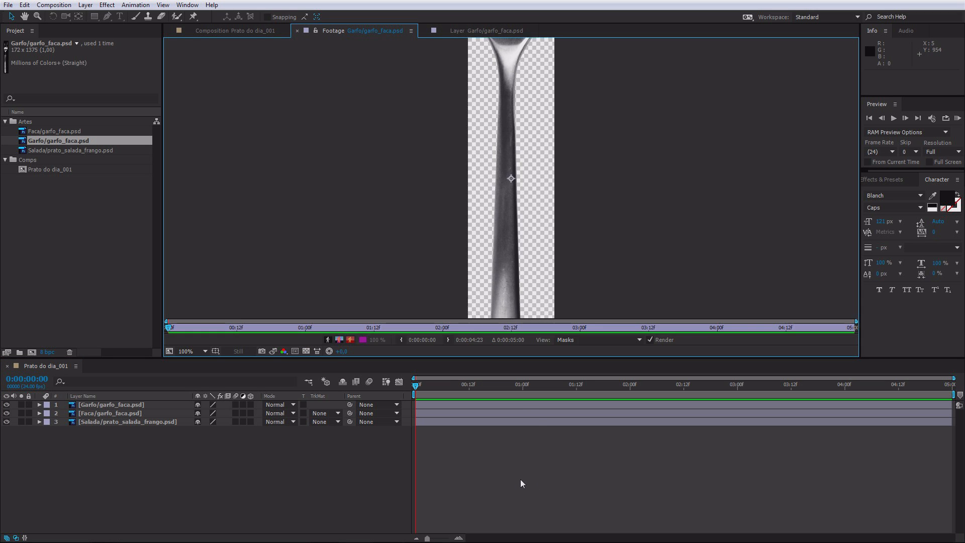
pyautogui.click(521, 484)
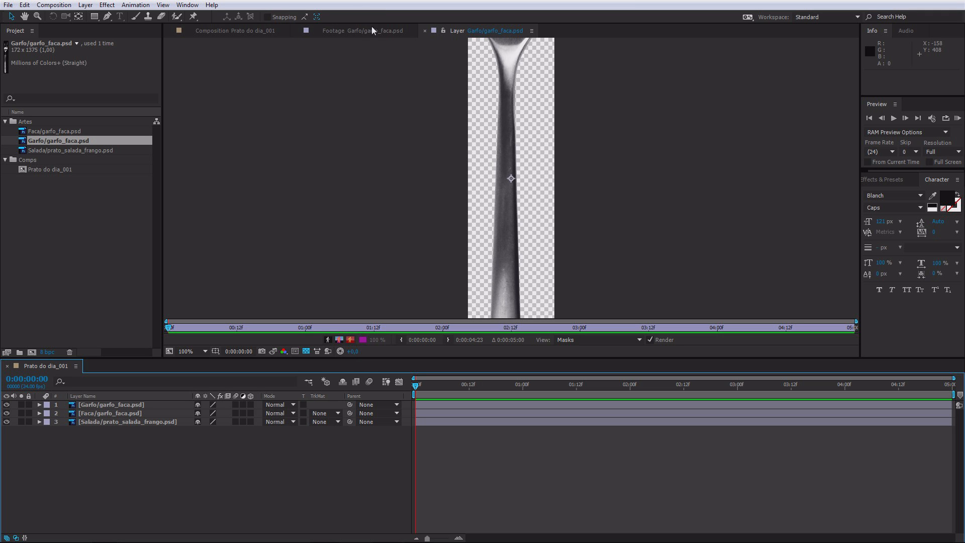
pyautogui.click(222, 30)
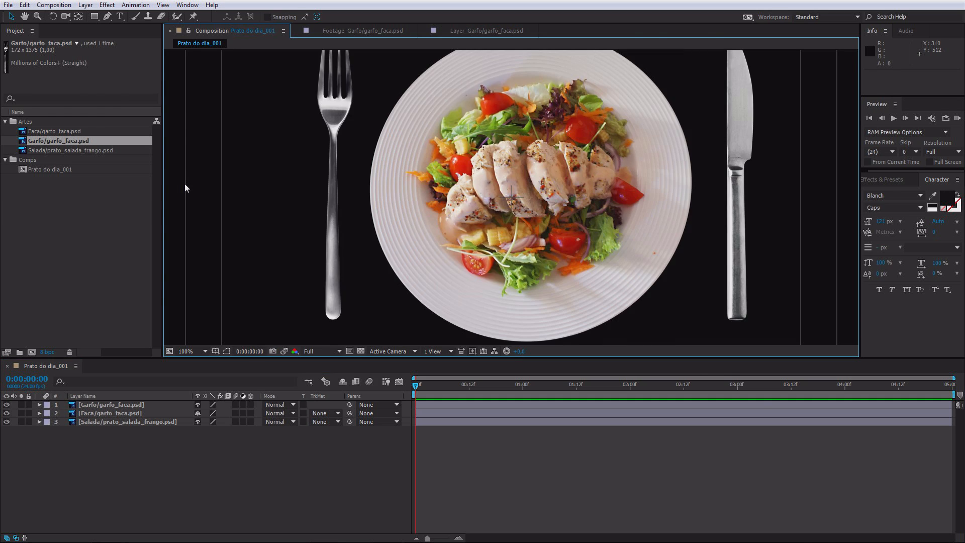